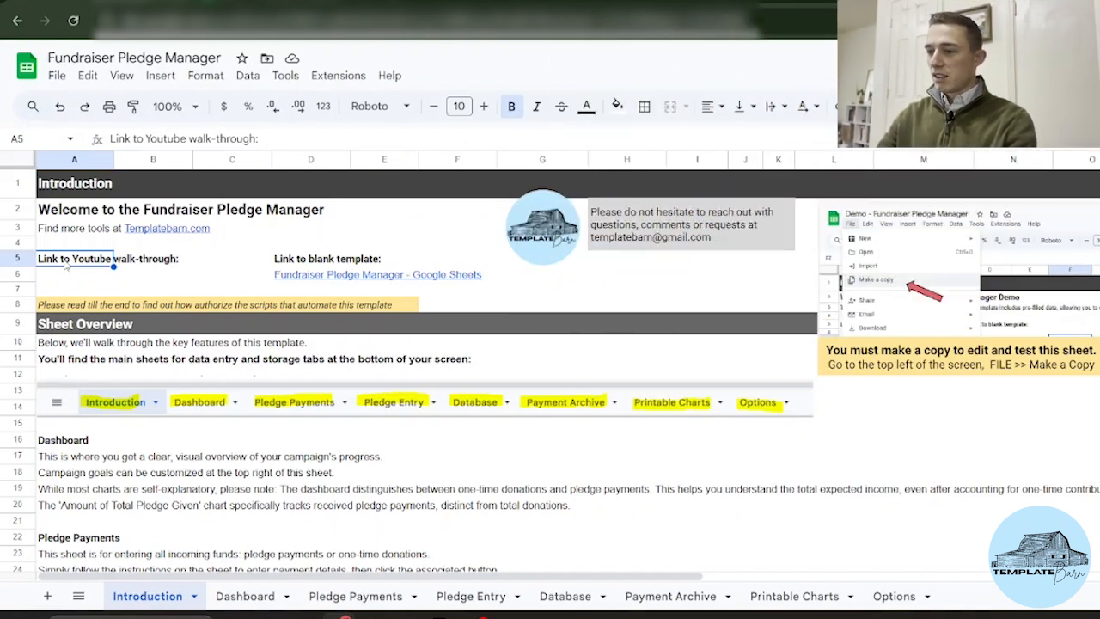
Step: On the Dashboard sheet, set the Total Goal cell to 20000
scroll(67, 301, down, 3)
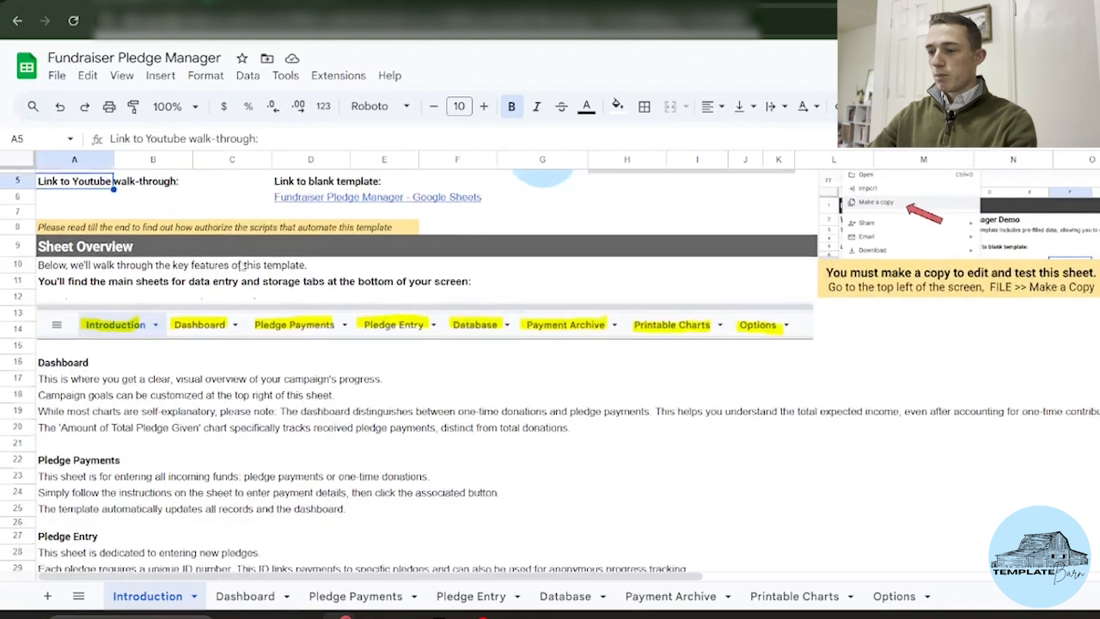
scroll(123, 328, down, 2)
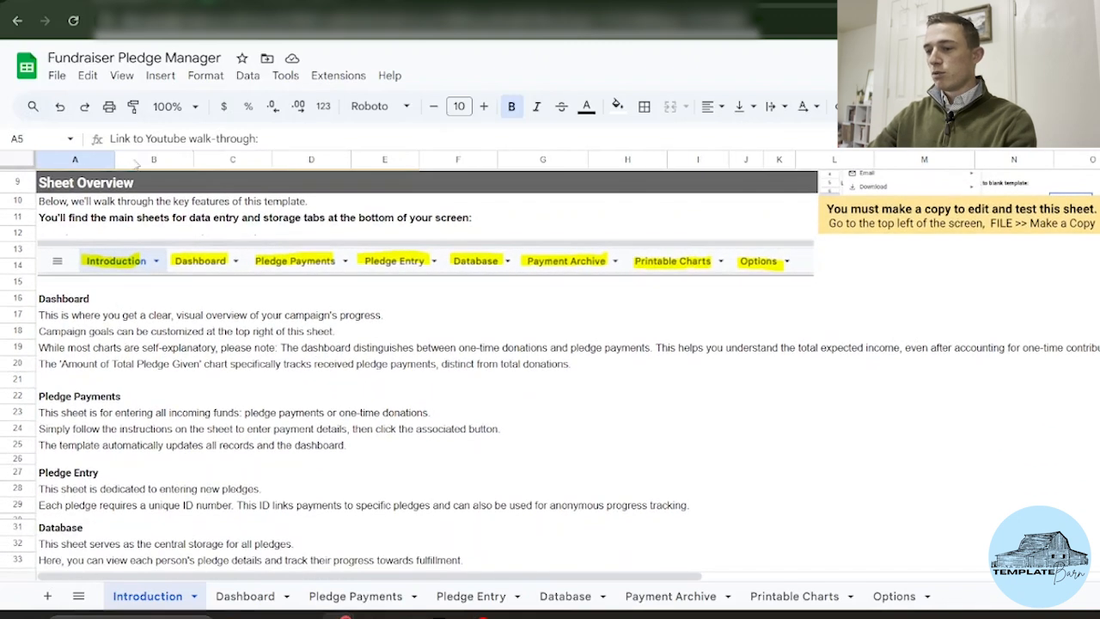
scroll(203, 457, down, 1)
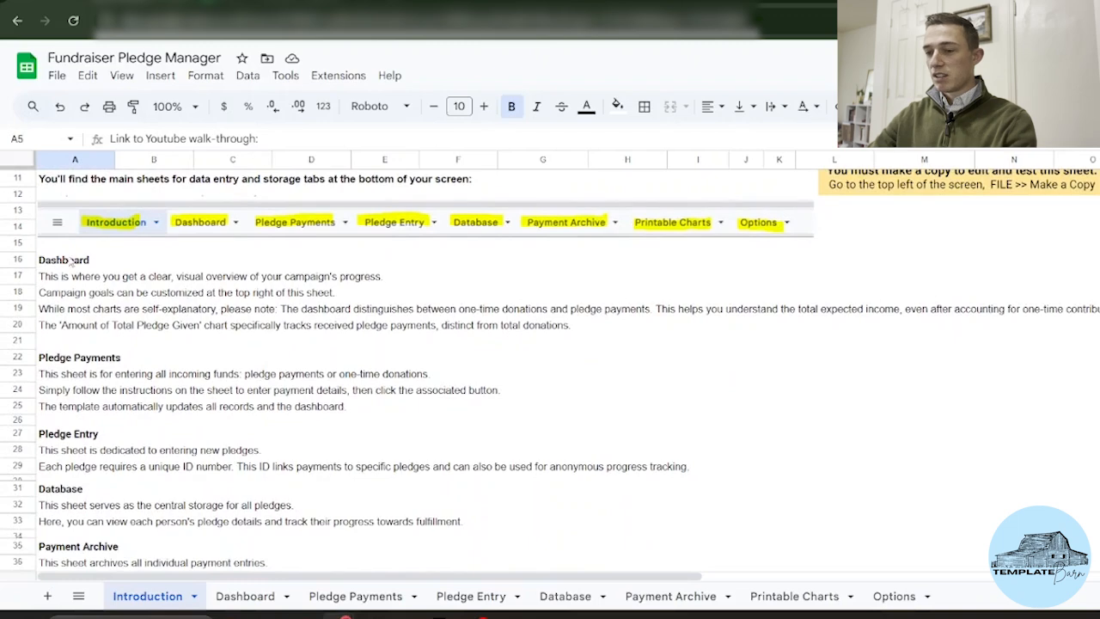
scroll(88, 238, down, 1)
scroll(391, 212, down, 4)
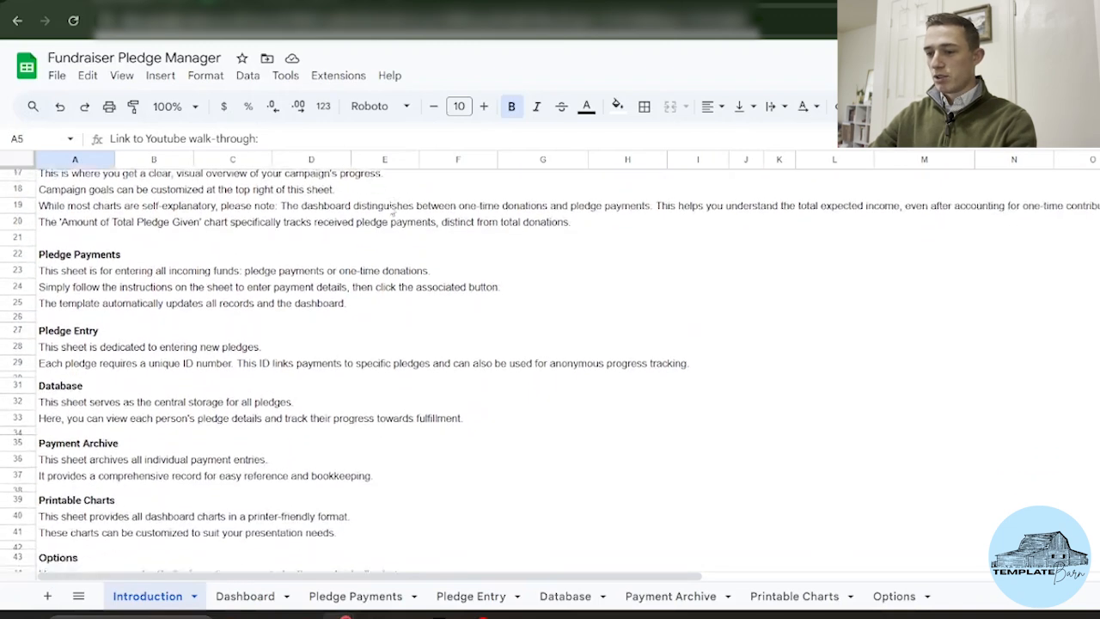
scroll(391, 213, down, 8)
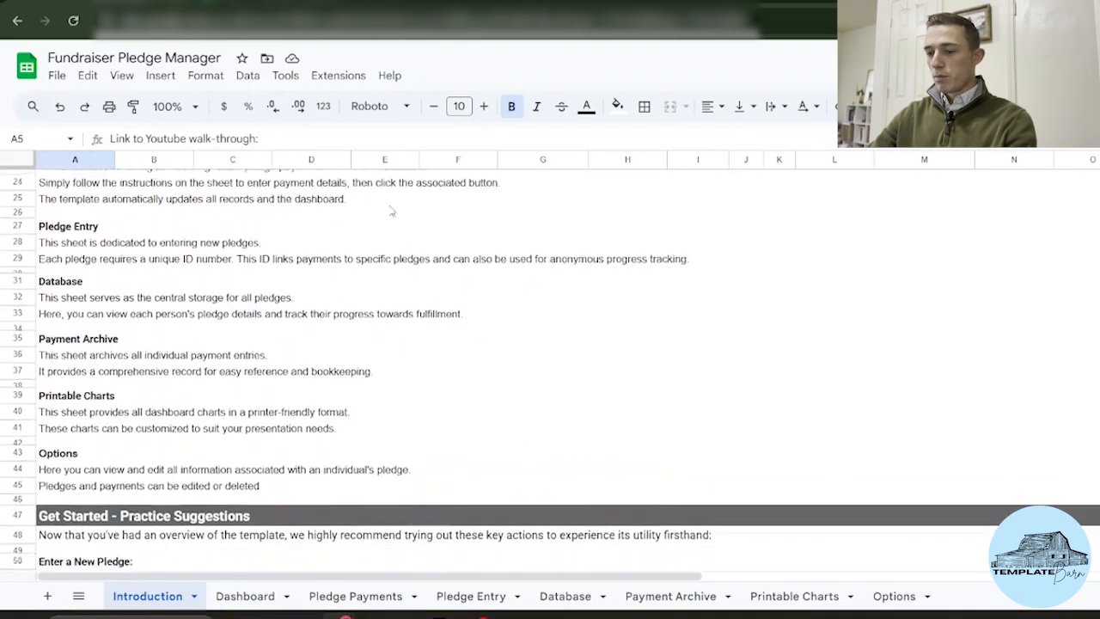
scroll(391, 212, down, 10)
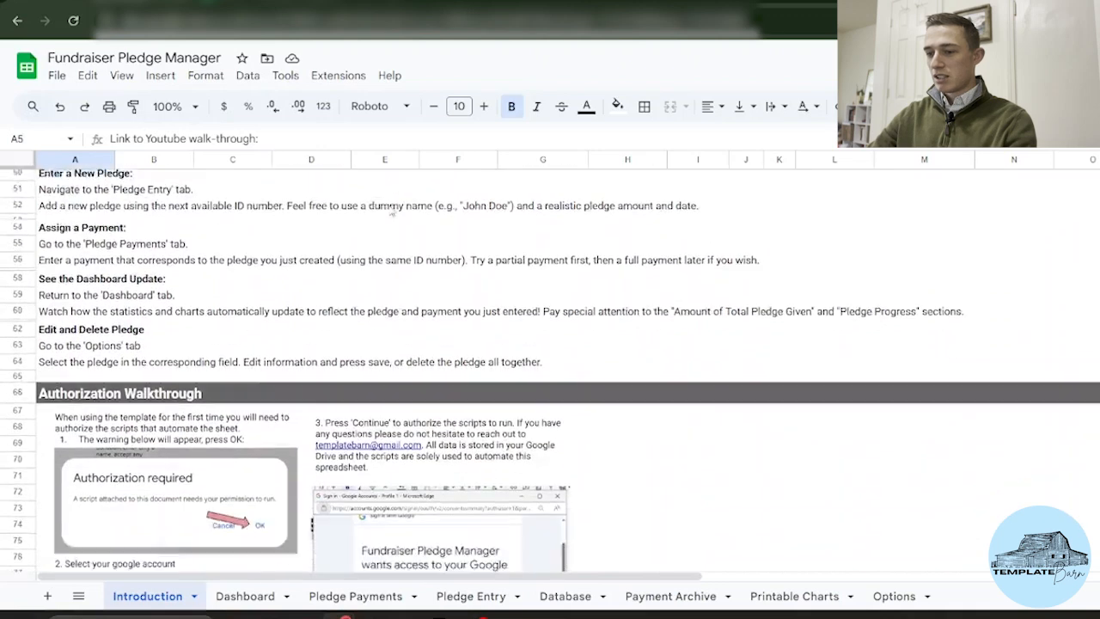
scroll(244, 311, down, 4)
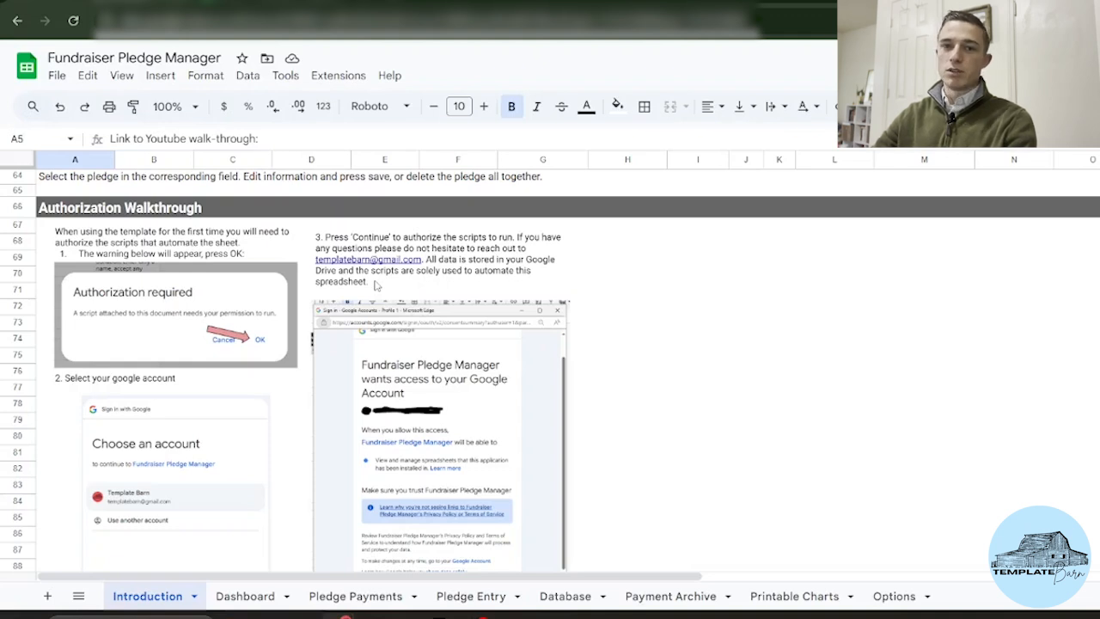
scroll(375, 286, down, 1)
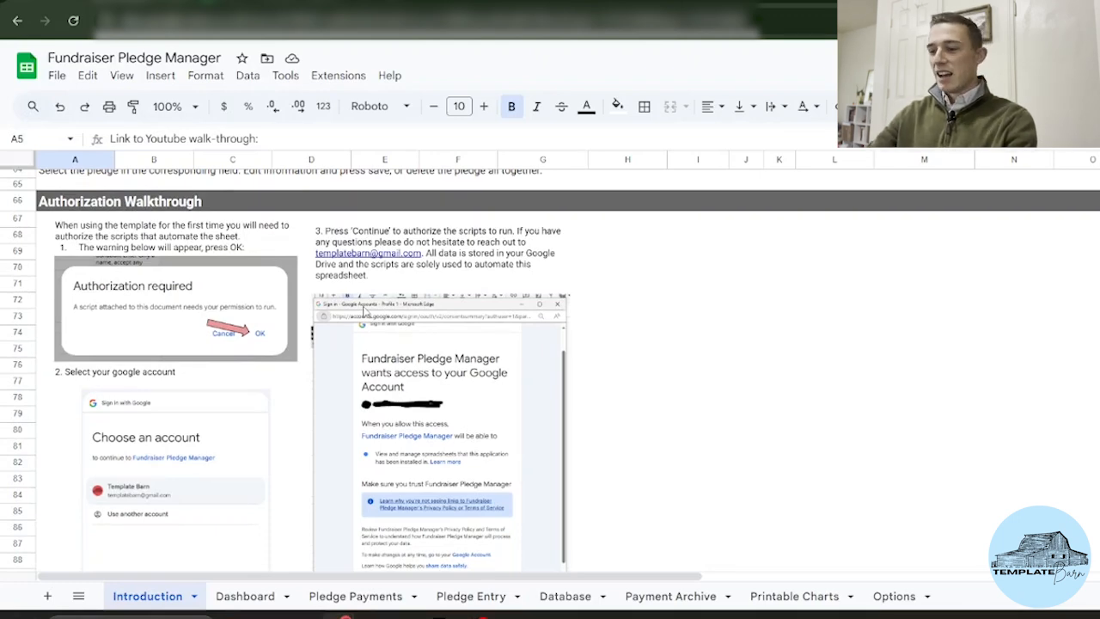
scroll(365, 311, up, 15)
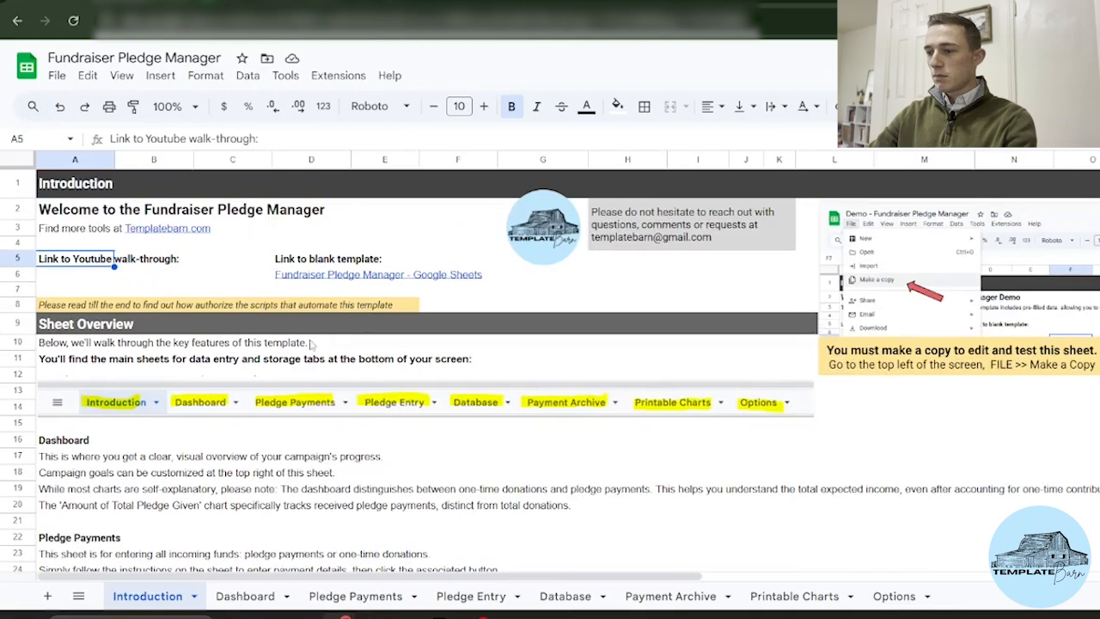
click(243, 597)
scroll(353, 444, up, 3)
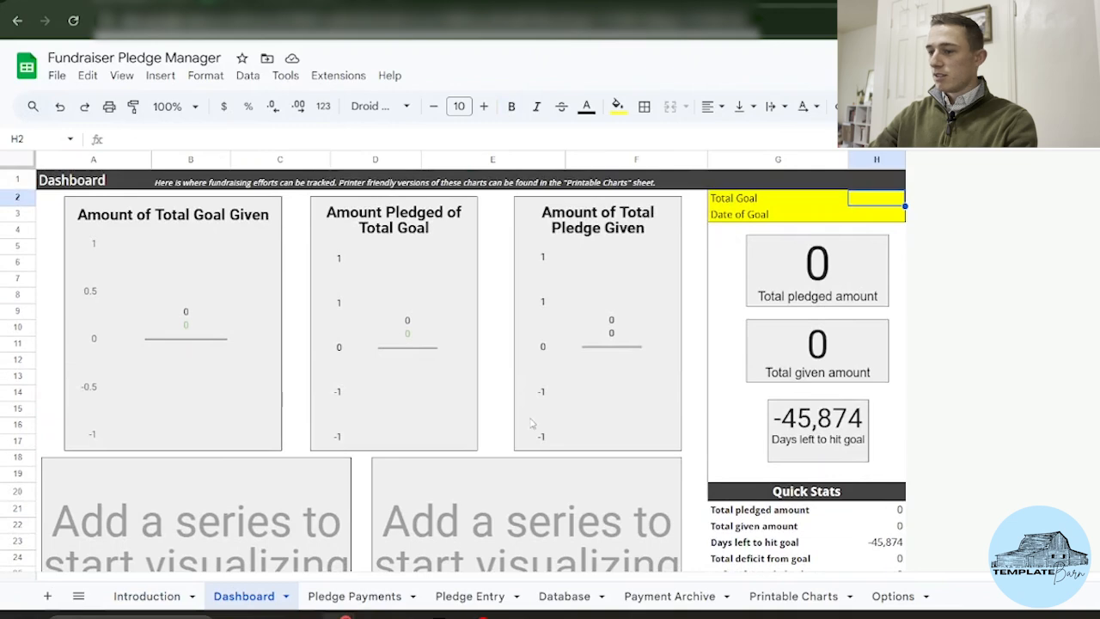
scroll(531, 423, down, 2)
scroll(260, 446, down, 3)
scroll(260, 446, up, 5)
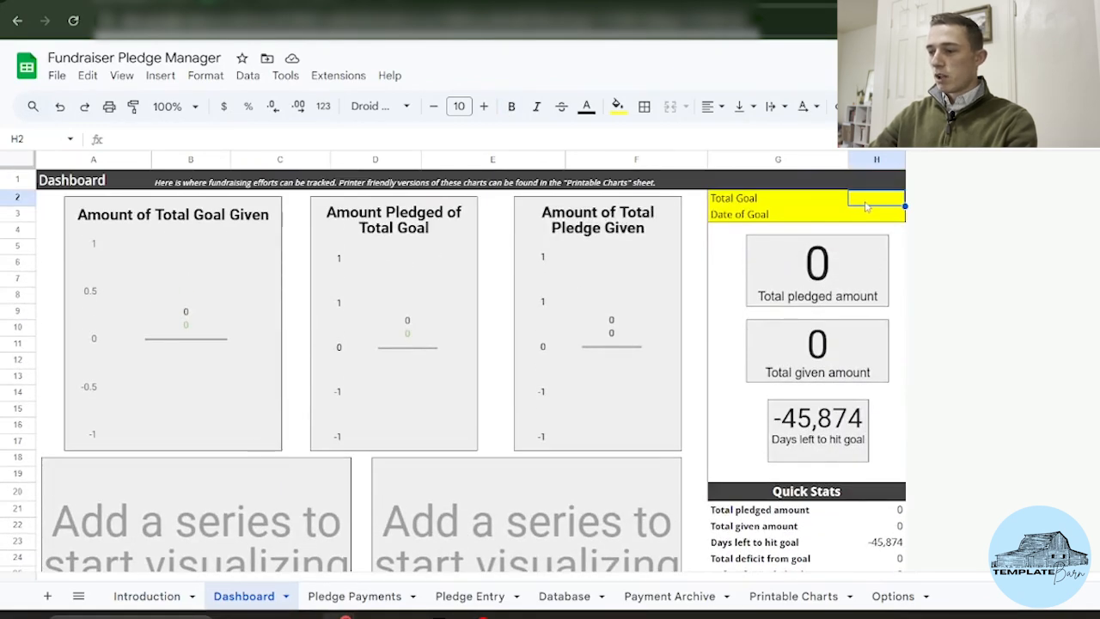
click(867, 219)
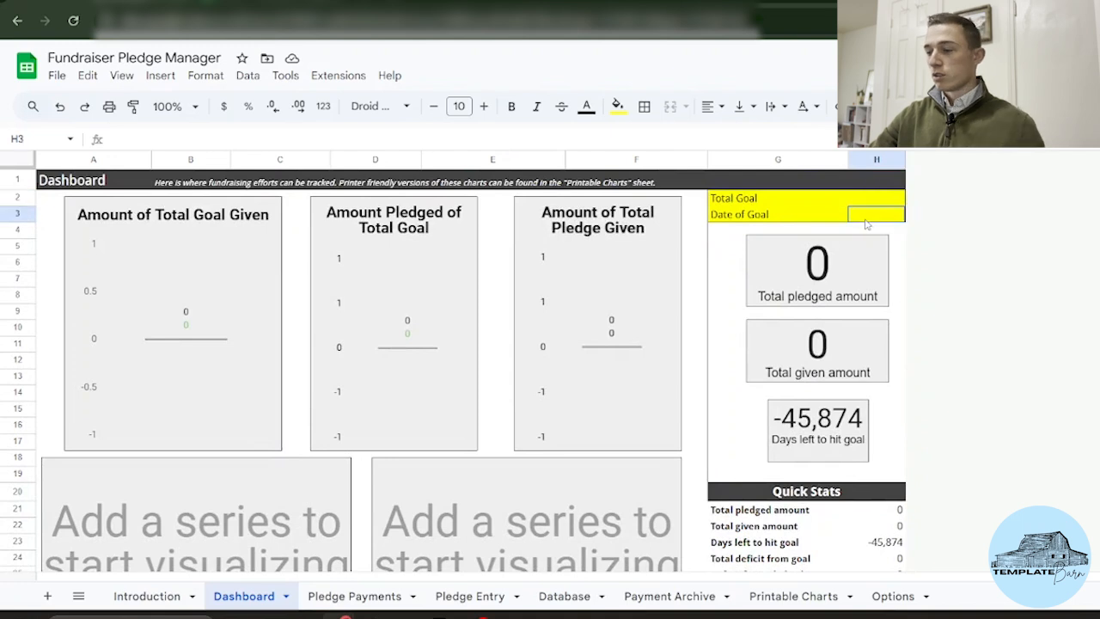
click(879, 206)
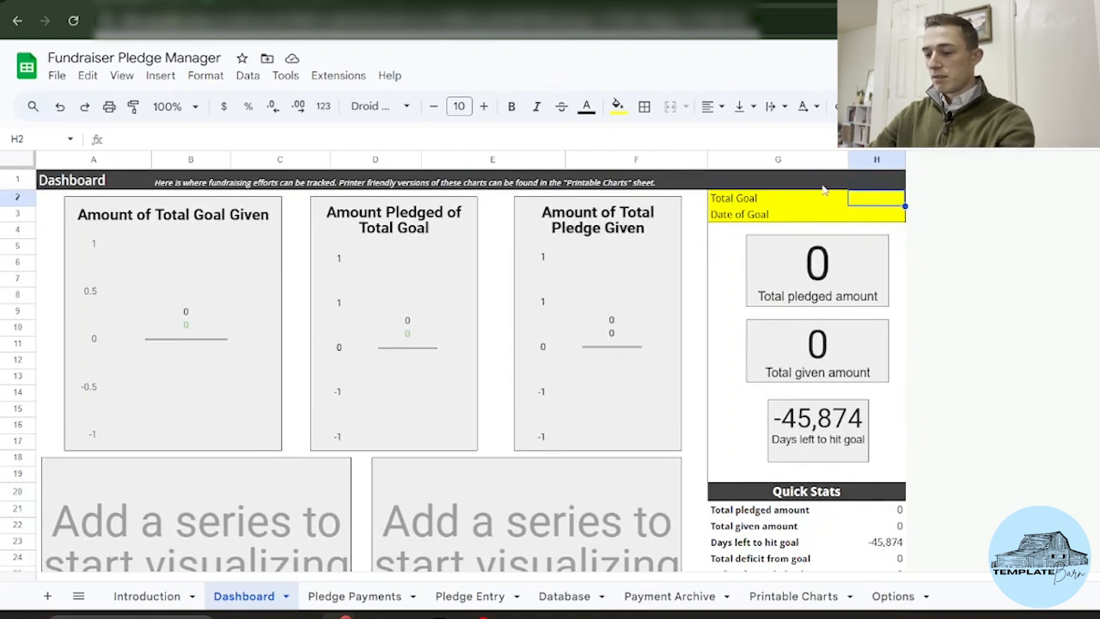
text(20000)
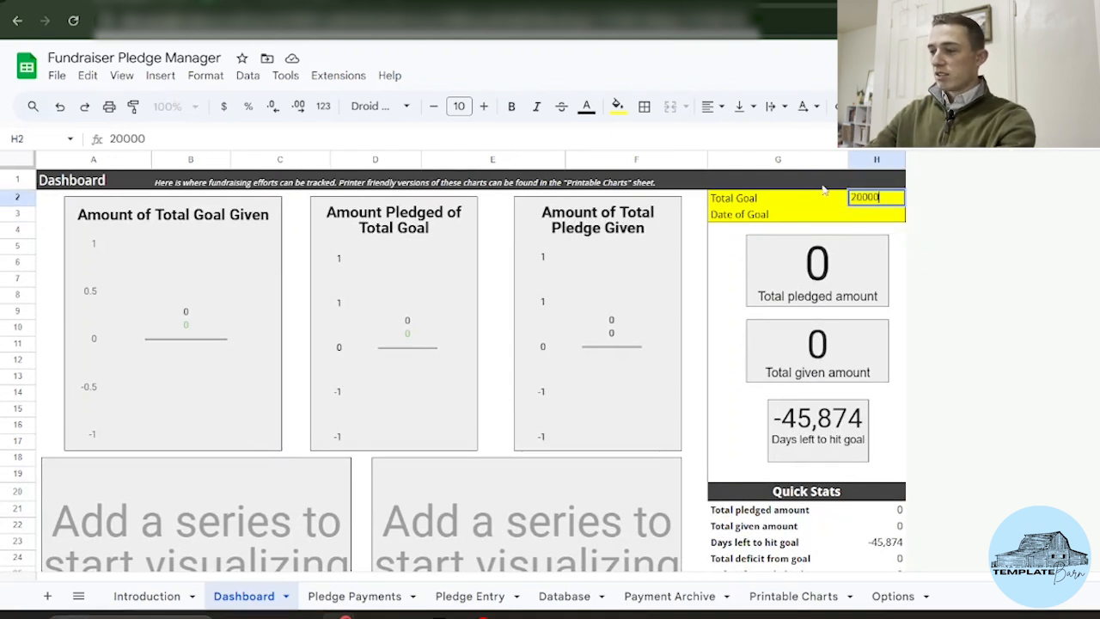
key(Return)
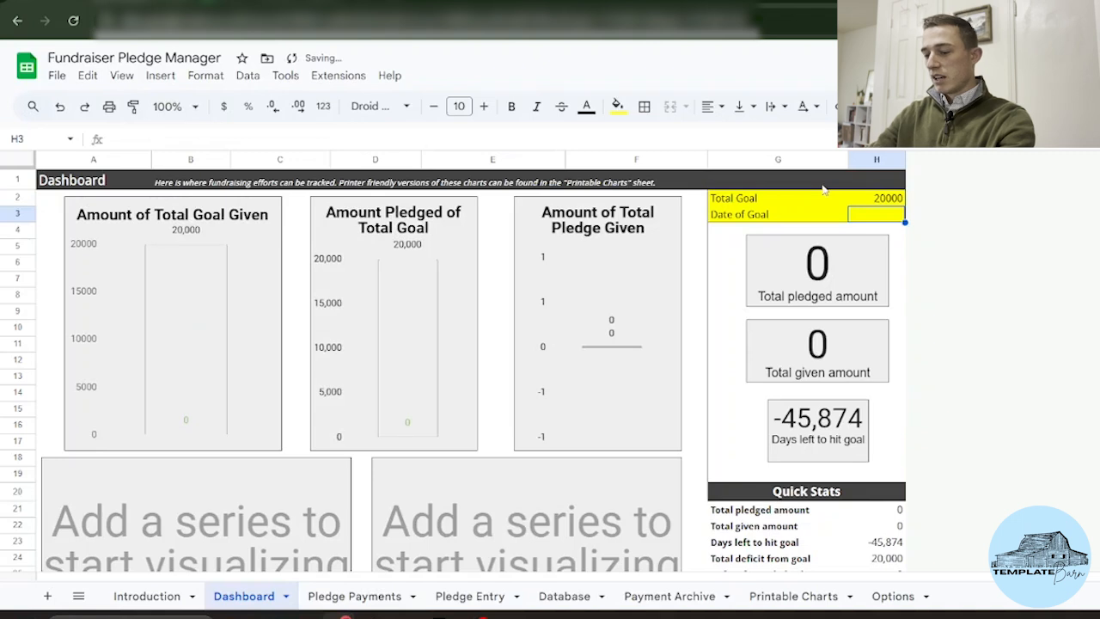
Step: Enter the goal date, correcting 7/1/2025 to 9/1/2025 so 27 days remain
text(7/1)
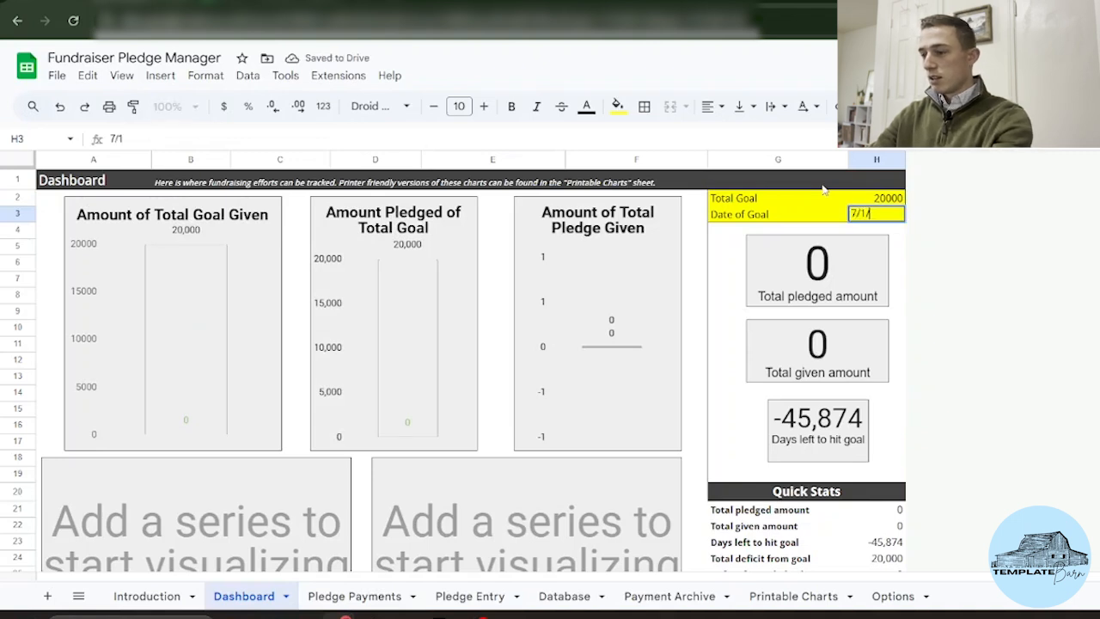
text(/202)
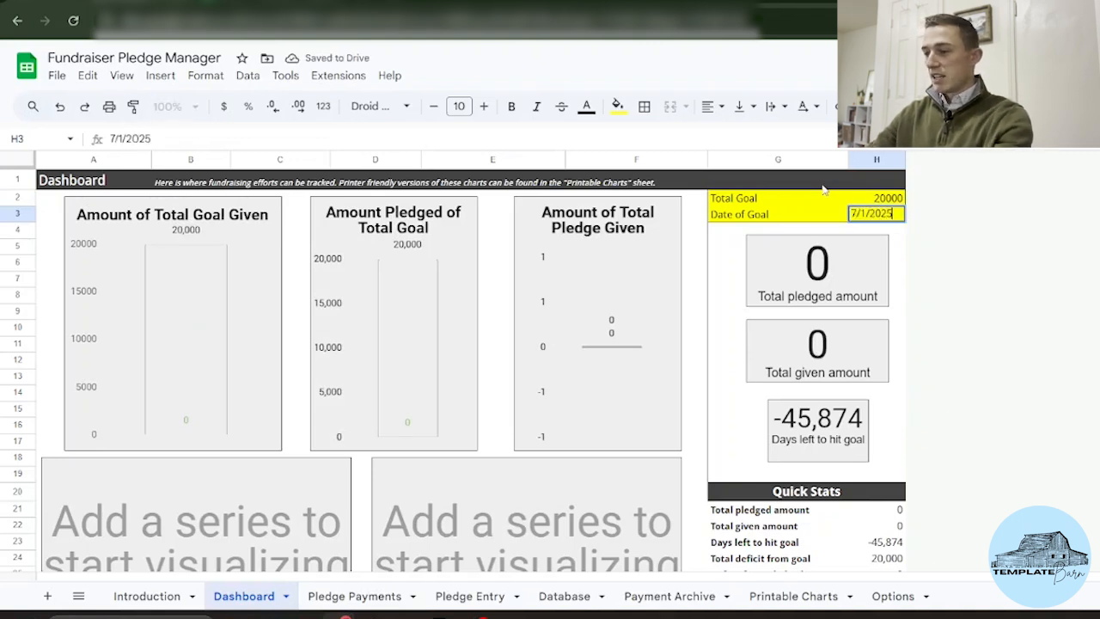
text(5)
key(Return)
scroll(627, 307, down, 1)
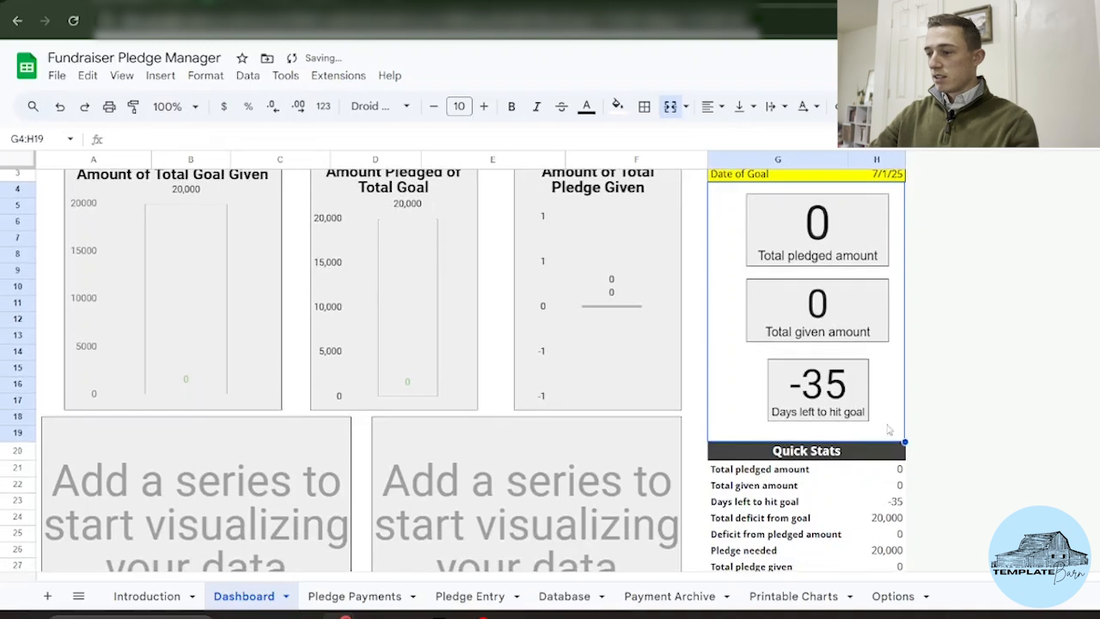
scroll(868, 232, up, 1)
click(878, 214)
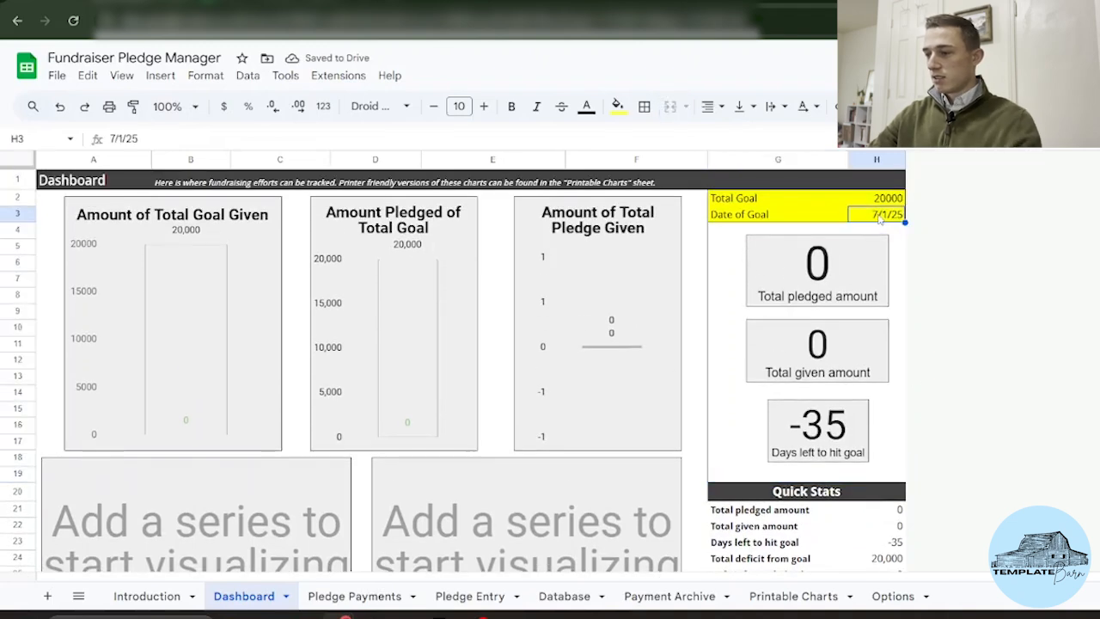
text(9/1/2025)
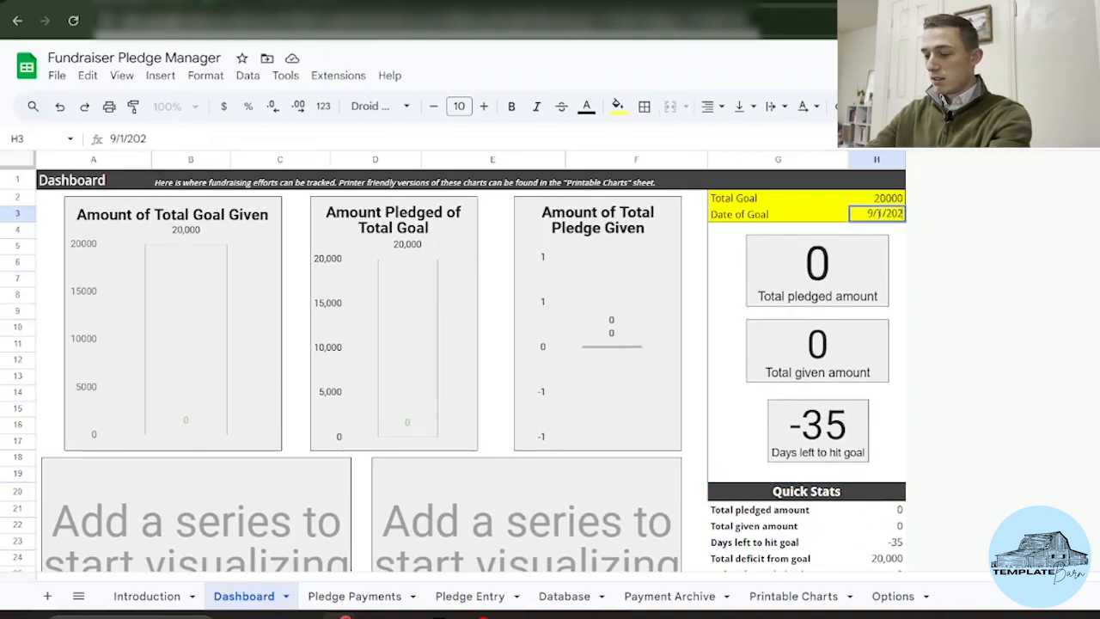
key(Return)
scroll(491, 293, down, 1)
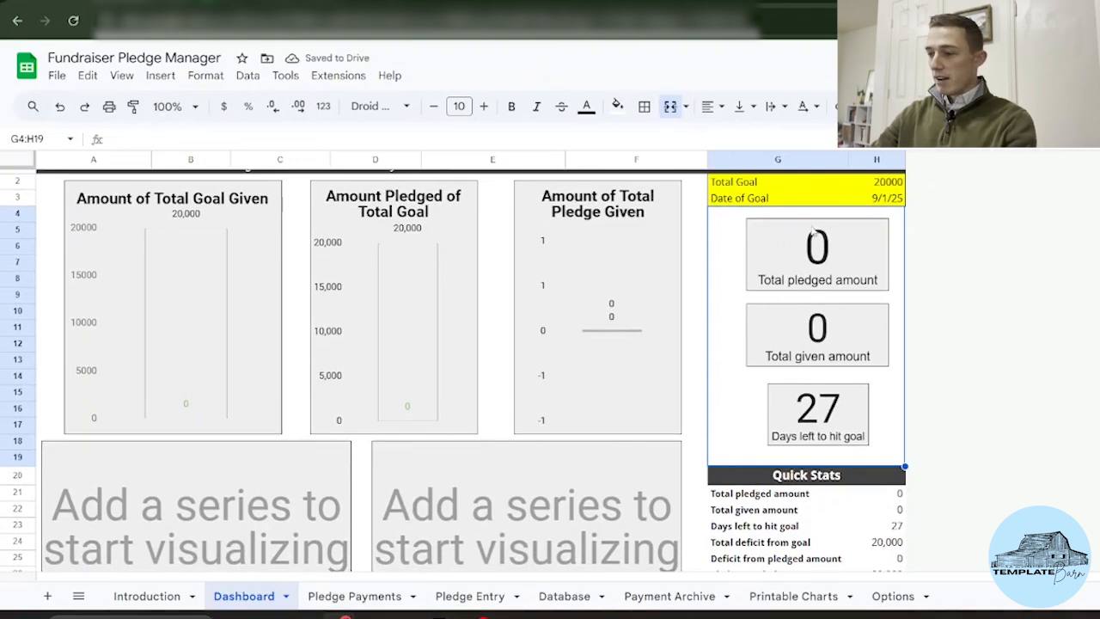
scroll(599, 349, up, 1)
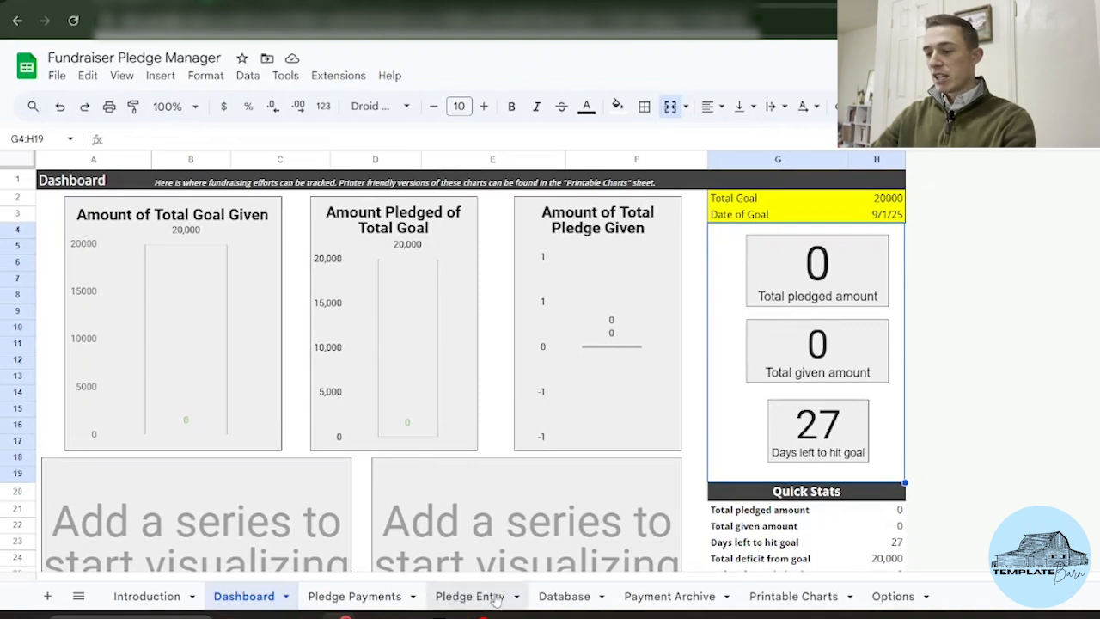
Step: Switch to the Pledge Entry sheet and select cell A3 under ID Number
click(464, 598)
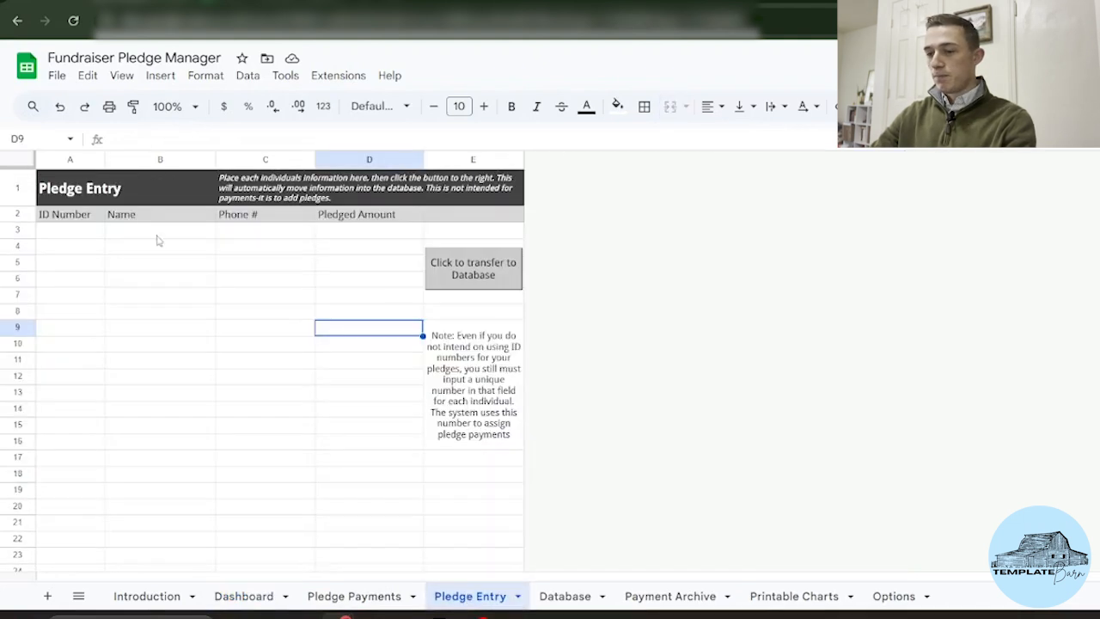
click(78, 230)
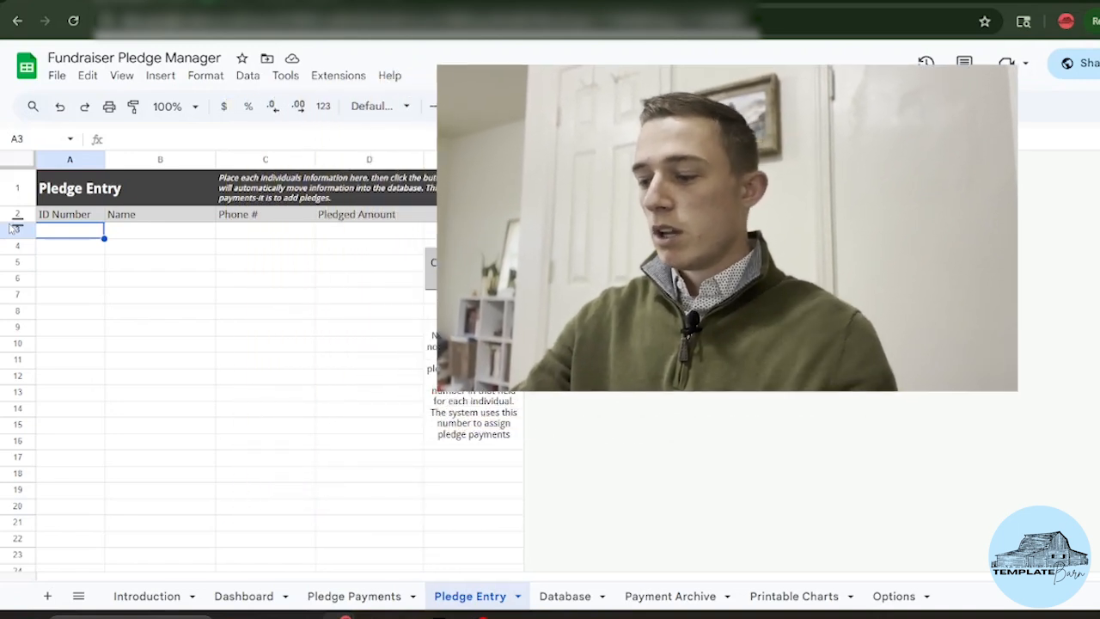
Step: Enter pledge ID 0001 with the pledger's name, phone number and a 2000 pledged amount
text(0001)
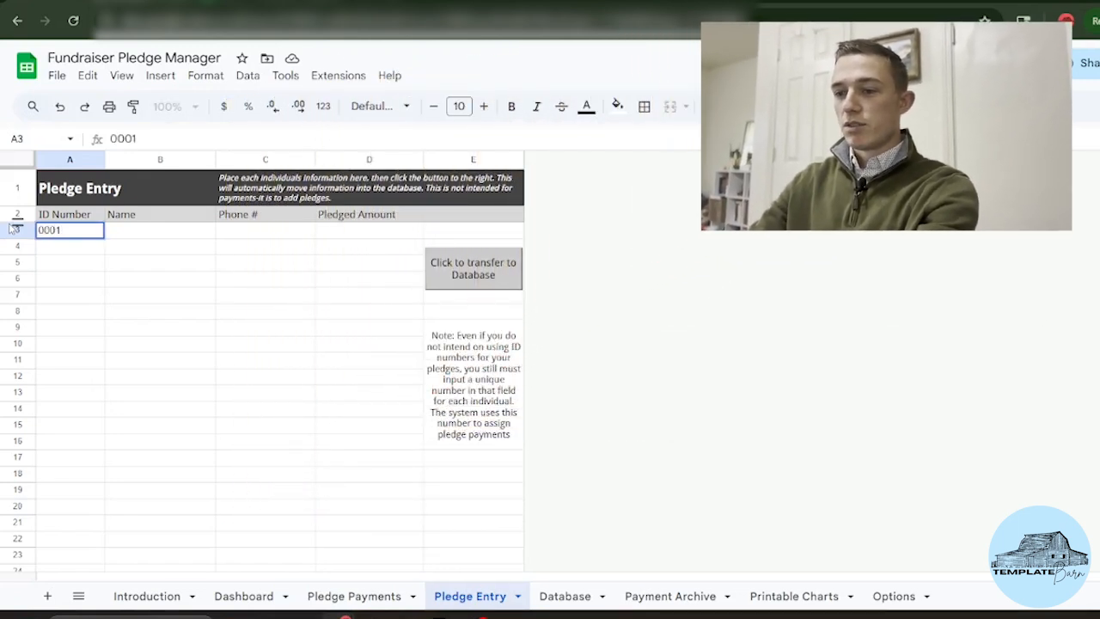
key(Tab)
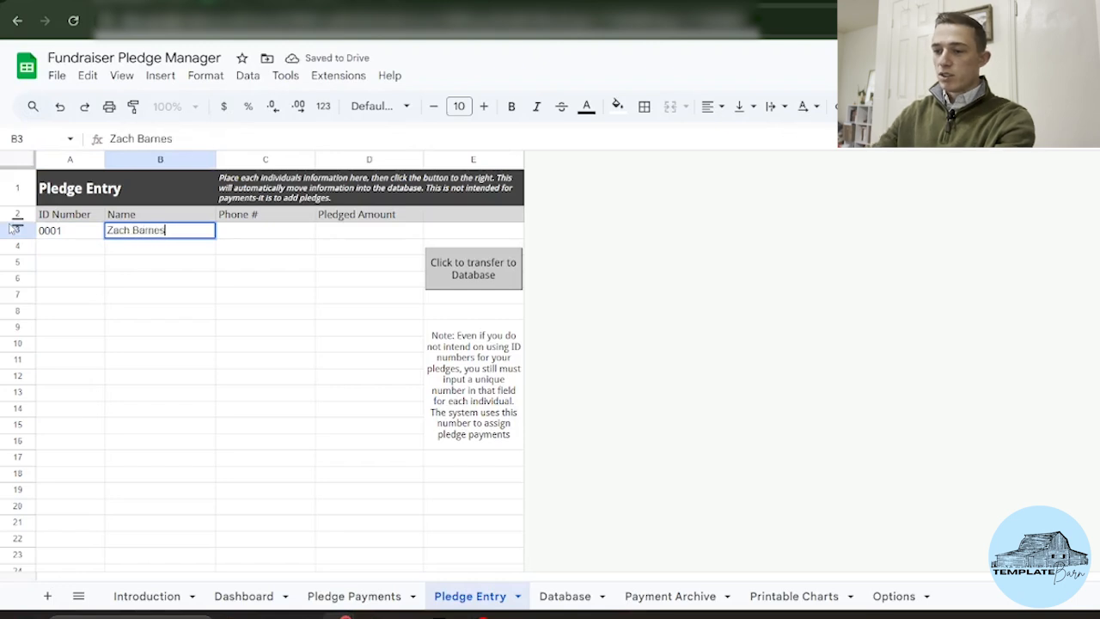
key(Tab)
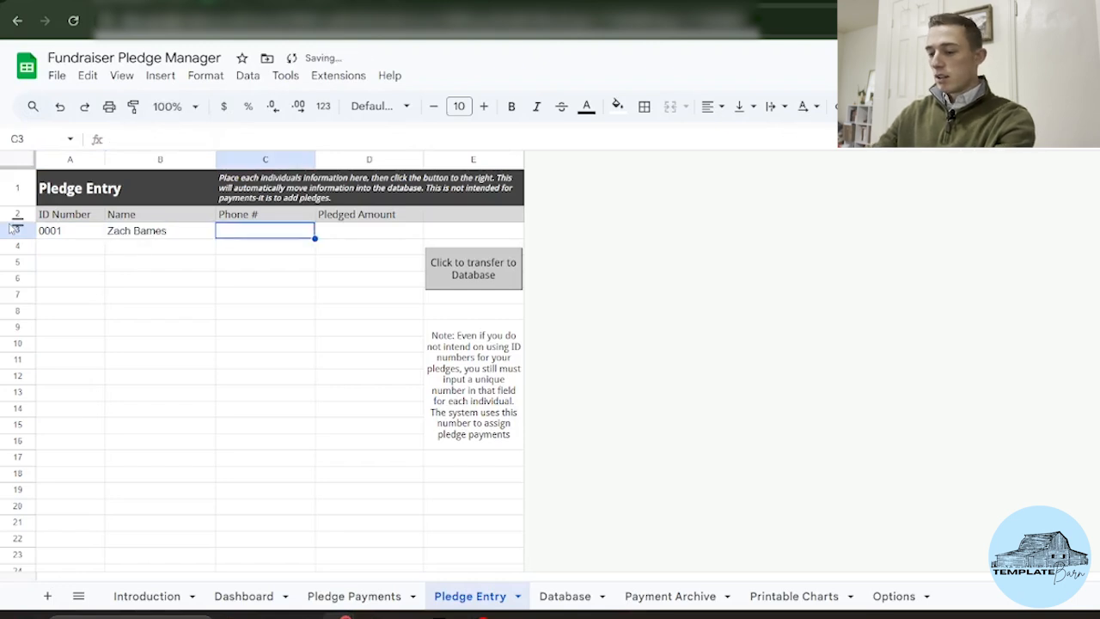
text(1234567890)
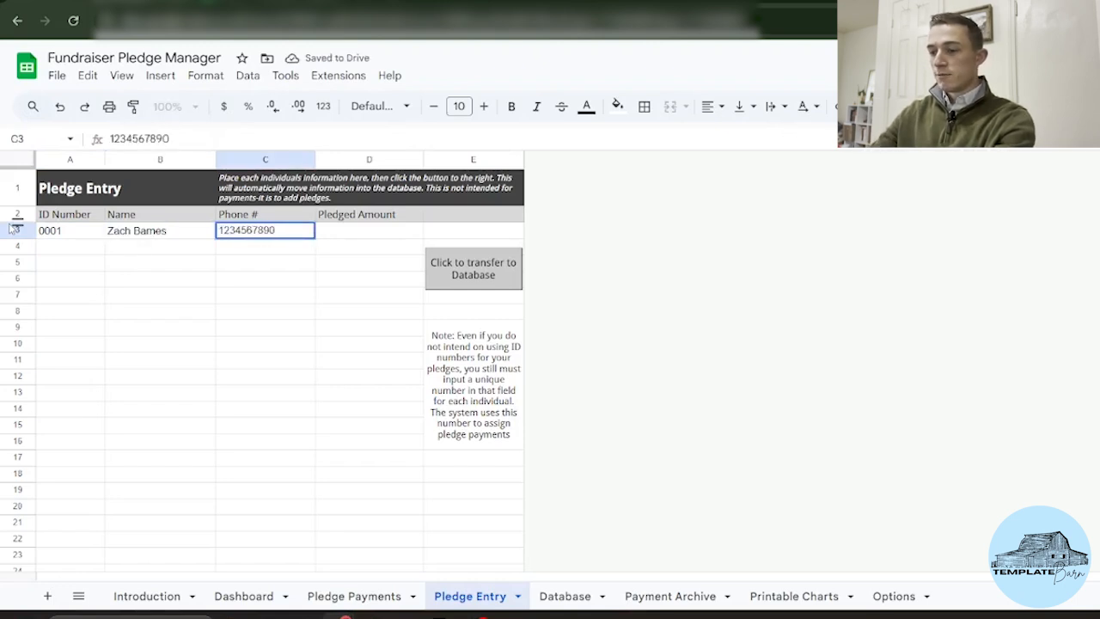
key(Tab)
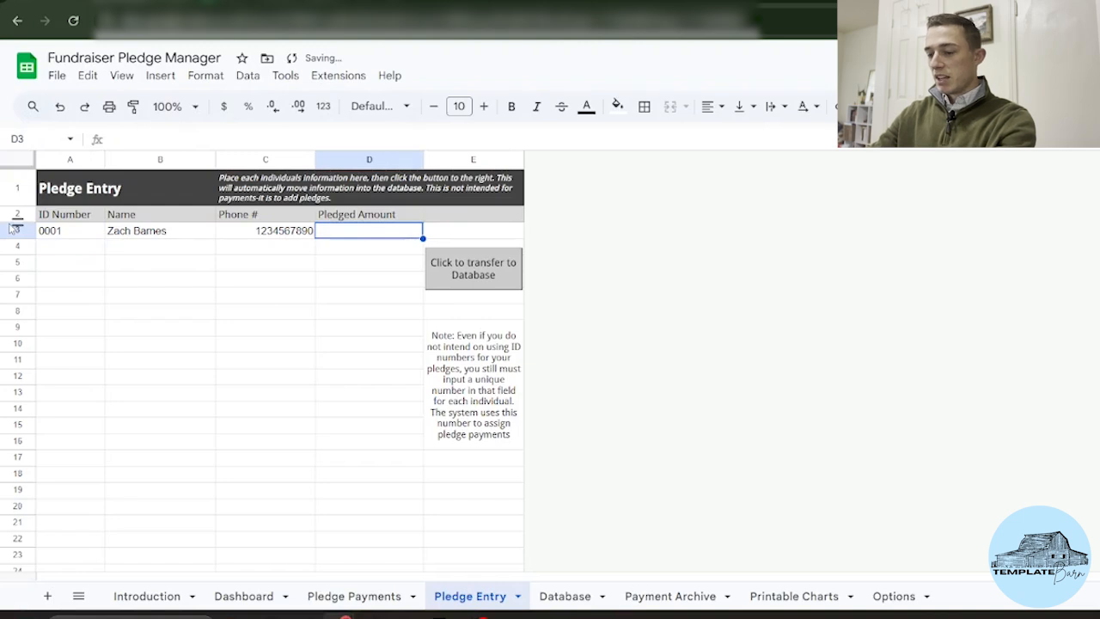
text(2000)
key(Return)
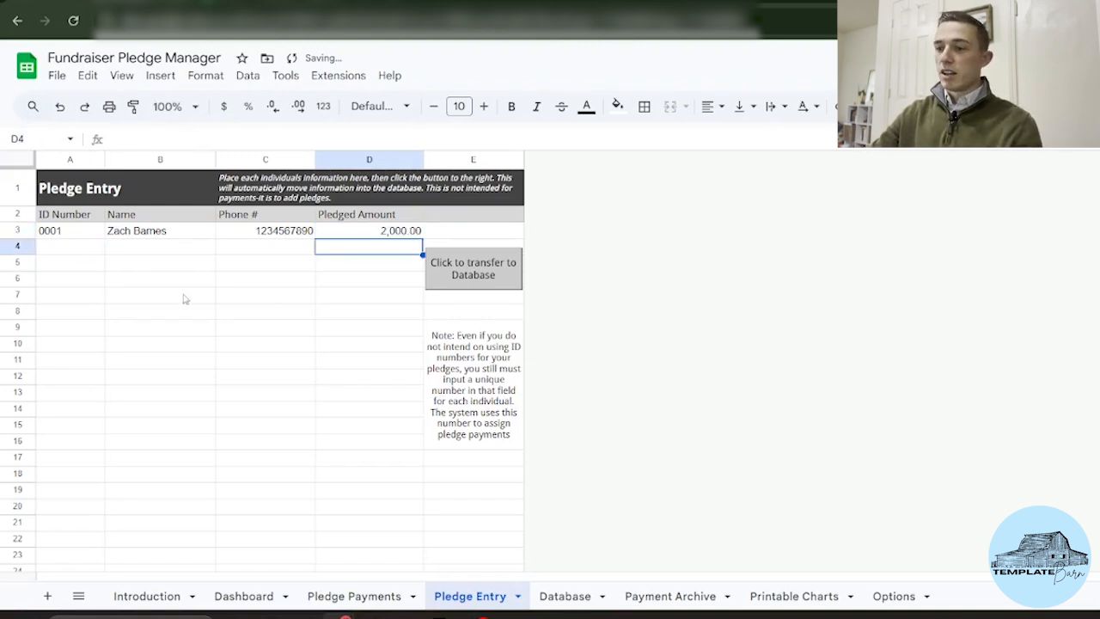
Step: Move off the entry row and run 'Click to transfer to Database'
click(73, 249)
key(Down)
key(Down)
key(Down)
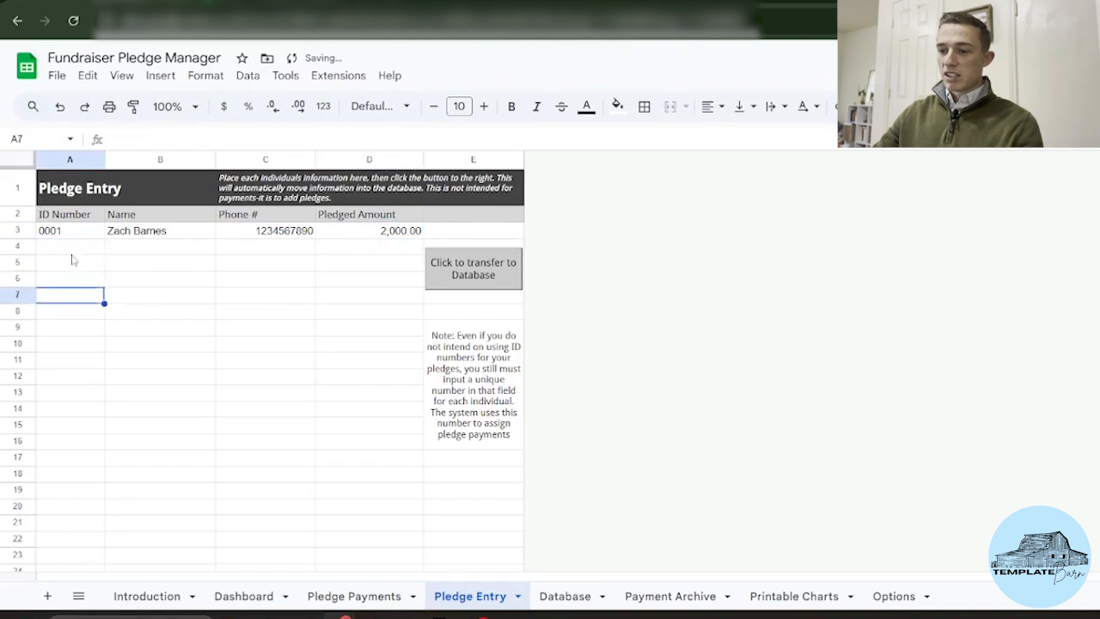
key(Down)
key(Up)
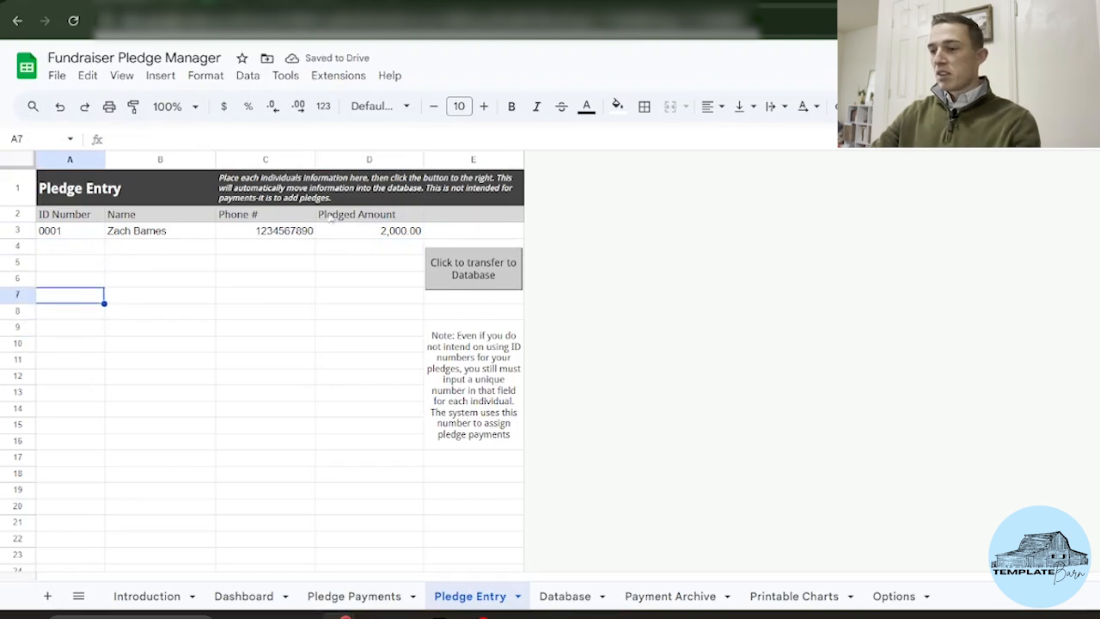
click(483, 269)
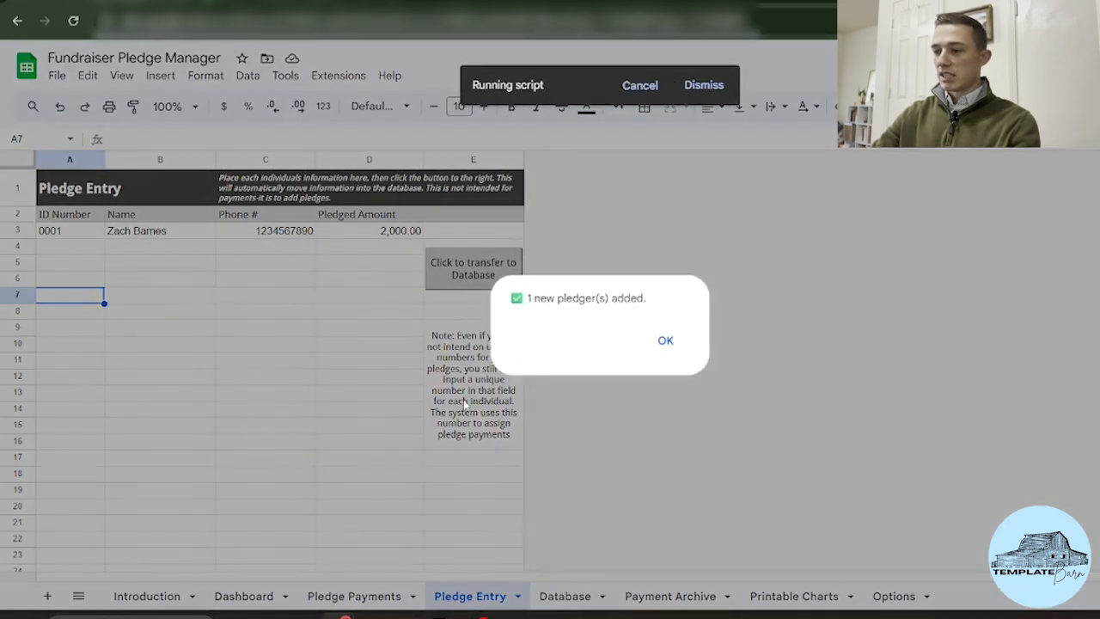
Step: Dismiss the '1 new pledger(s) added' message and view pledge 0001 on the Database sheet
click(665, 341)
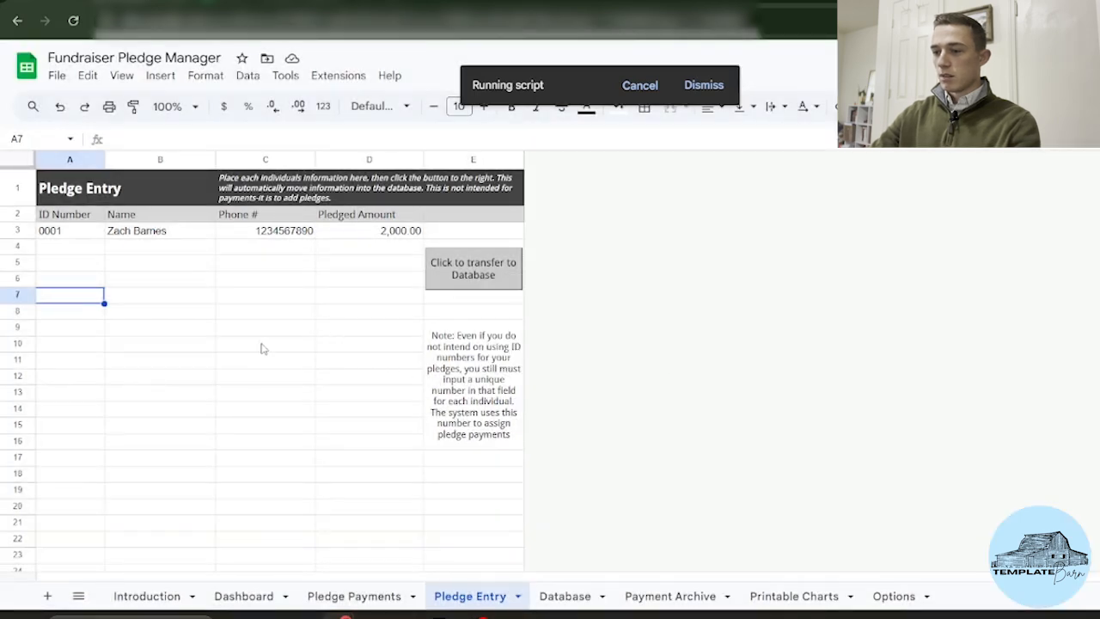
click(564, 597)
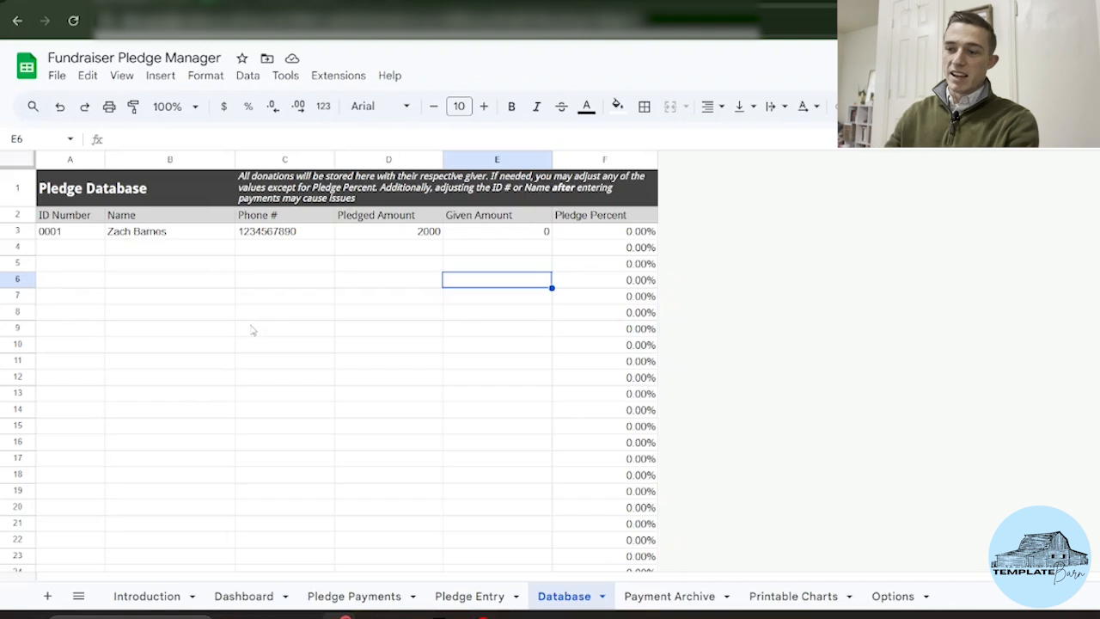
scroll(252, 330, down, 1)
scroll(252, 330, up, 1)
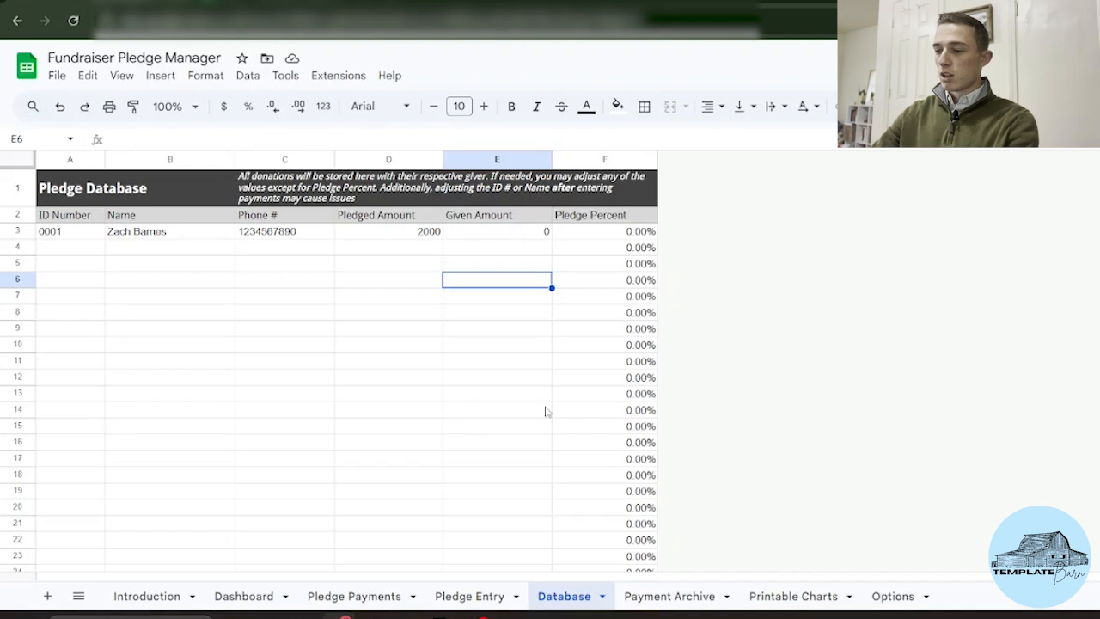
Step: On Pledge Payments, choose the pledger in row 3 and enter a 200 payment
click(361, 596)
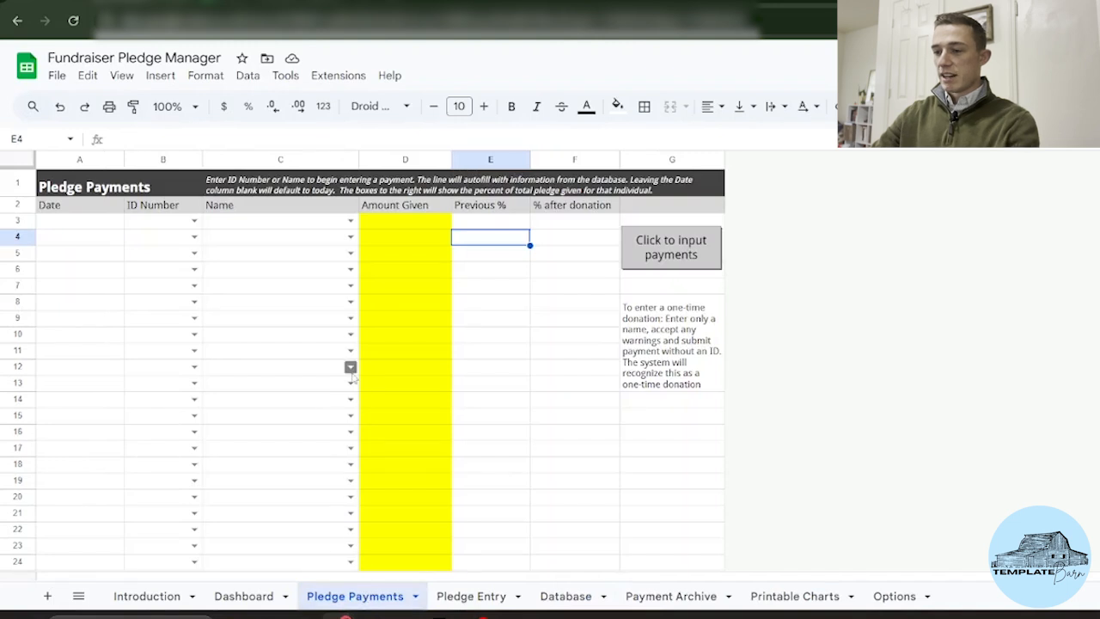
click(351, 220)
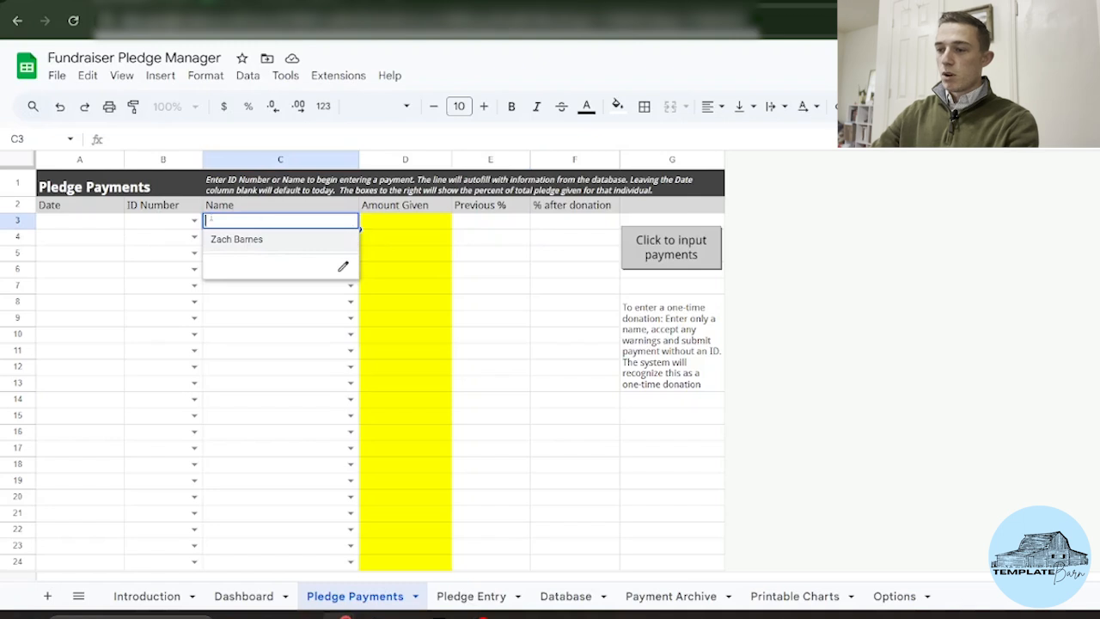
click(195, 220)
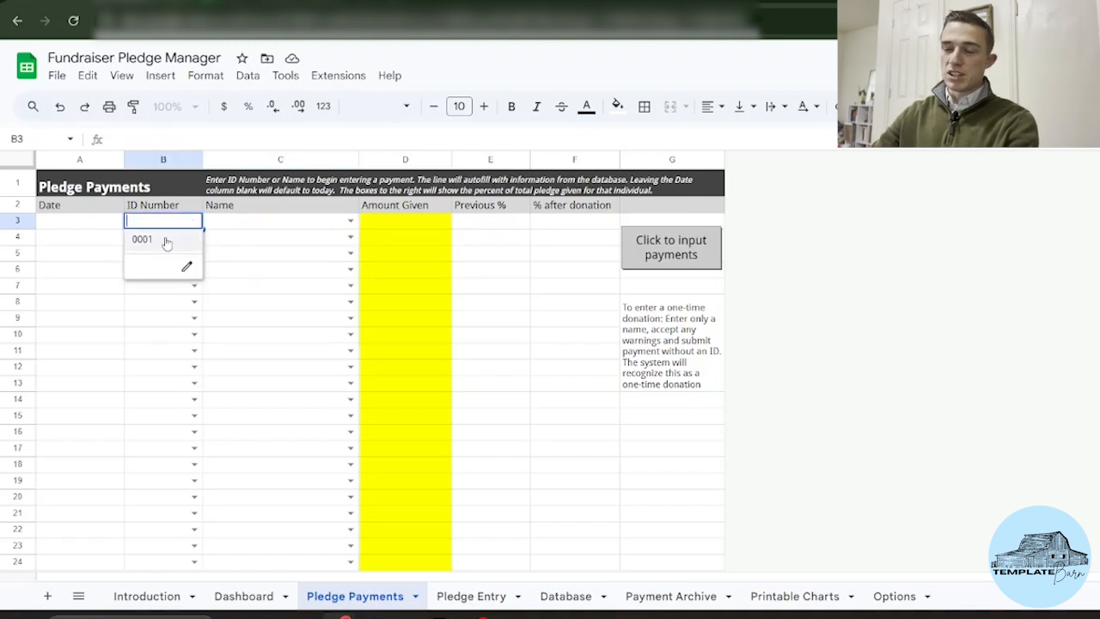
click(350, 220)
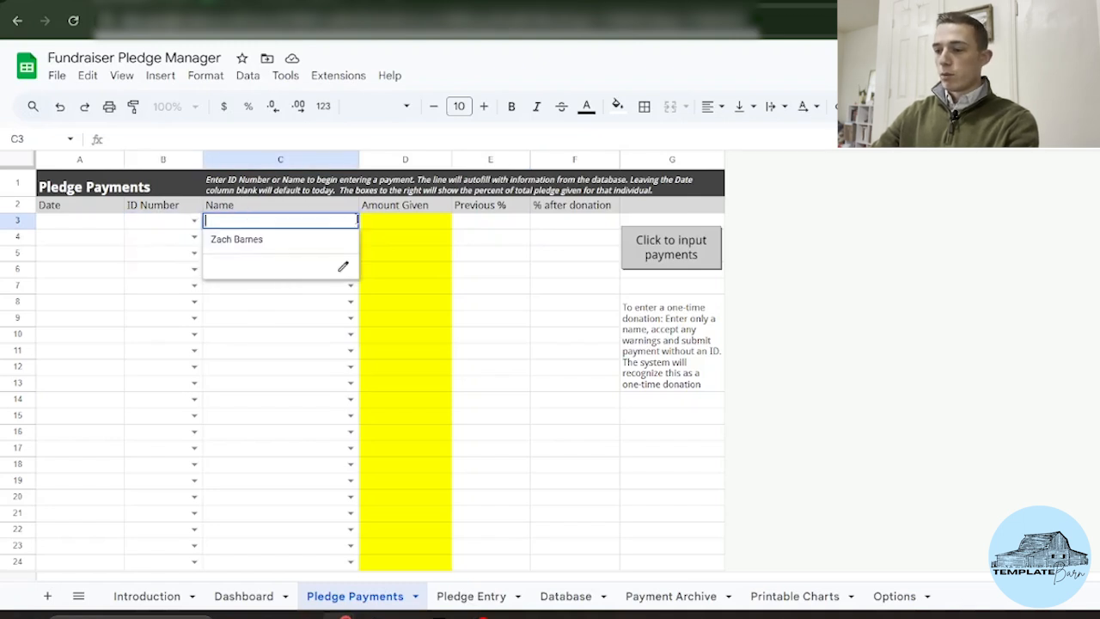
click(289, 244)
click(426, 270)
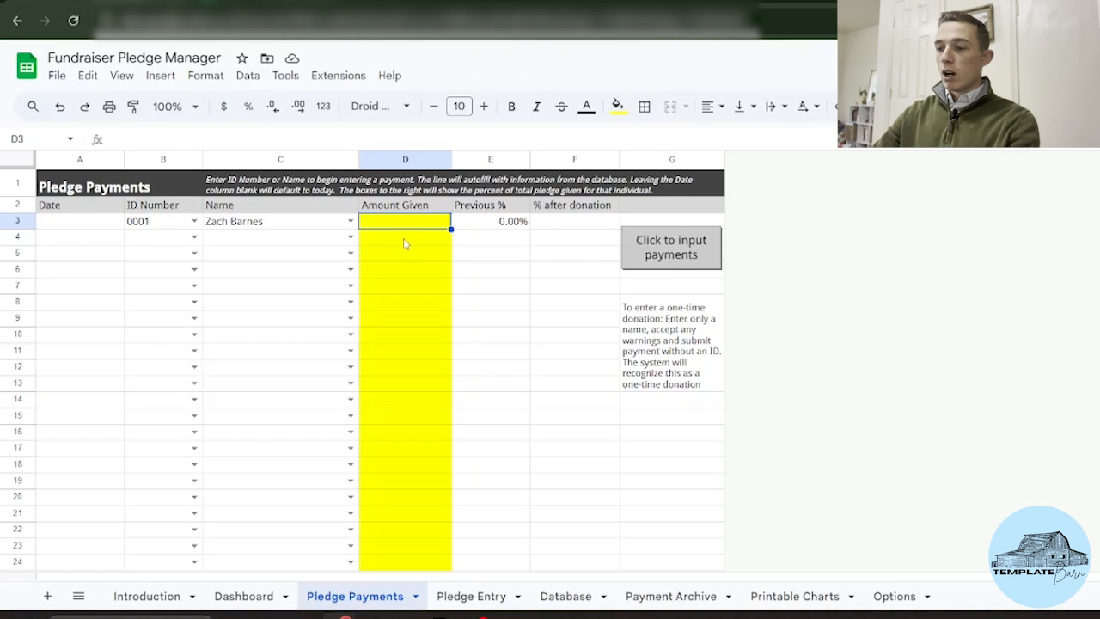
text(200)
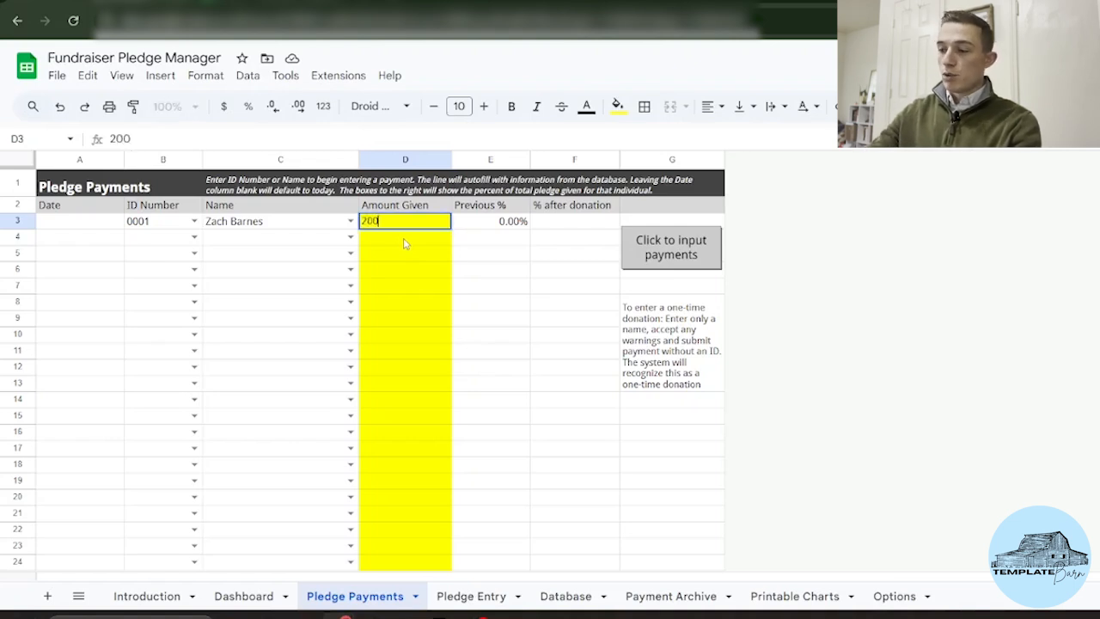
key(Return)
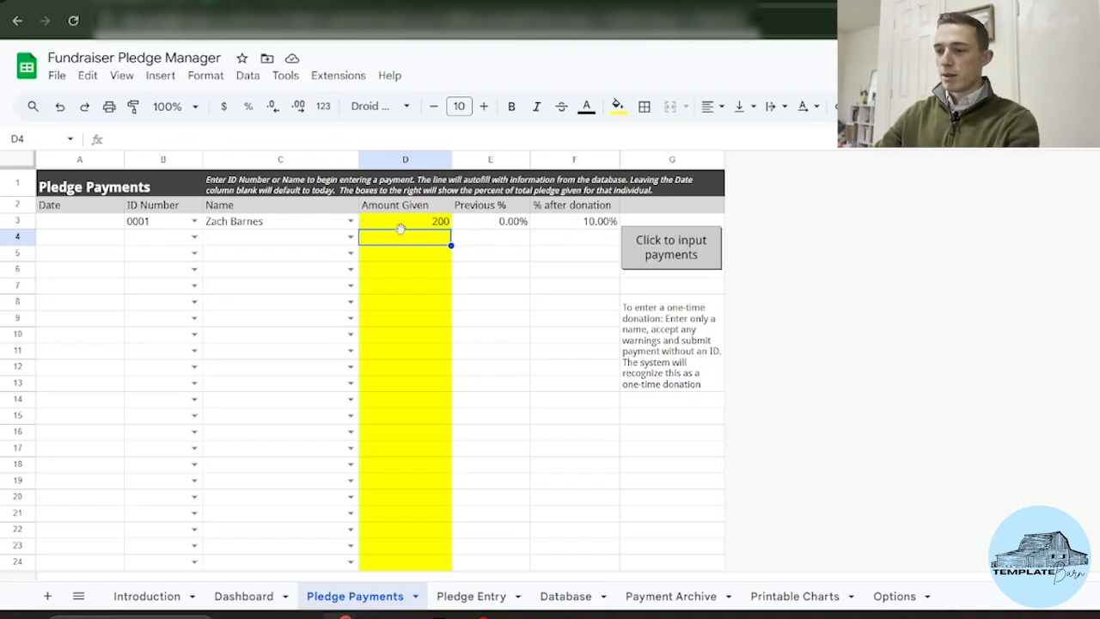
Step: Date the payment 6/1/2025 and archive it with 'Click to input payments', confirming the message
click(81, 223)
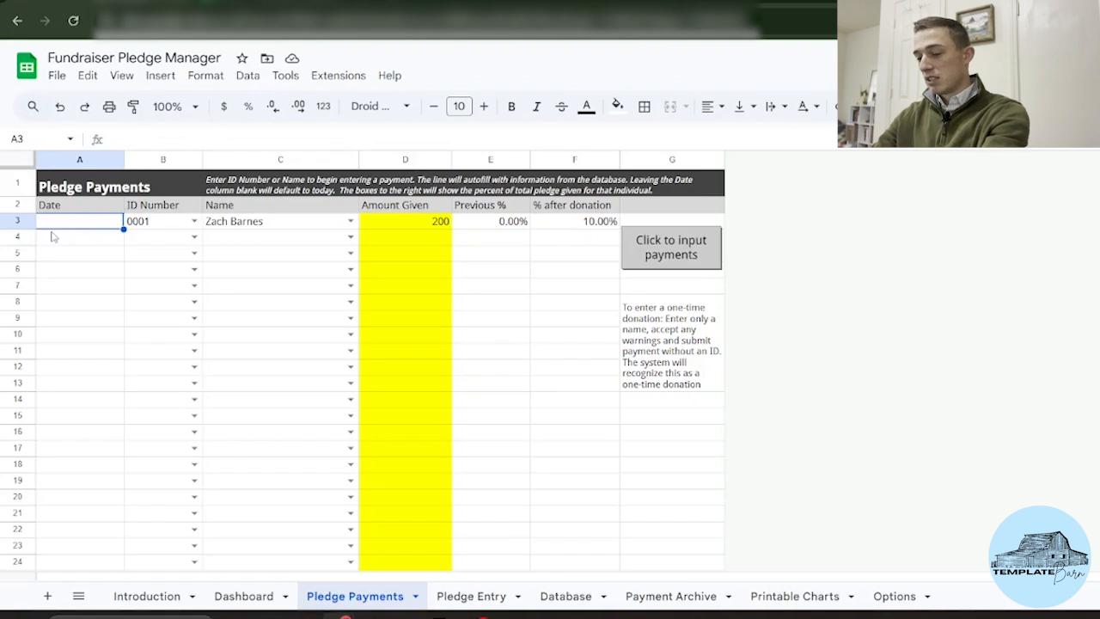
text(6/1/2025)
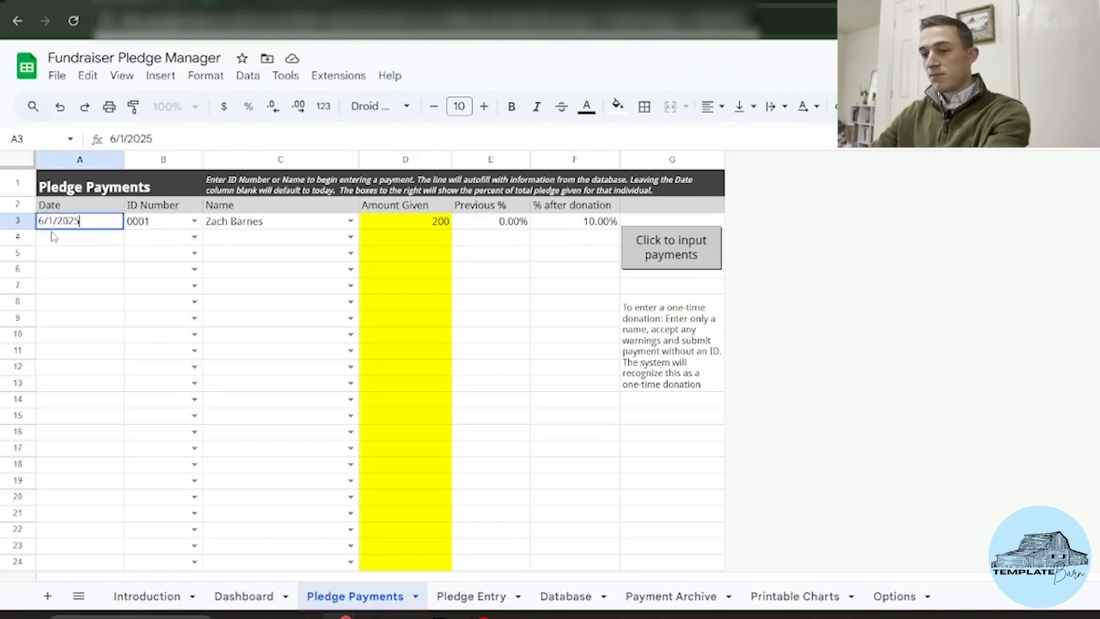
key(Return)
click(421, 254)
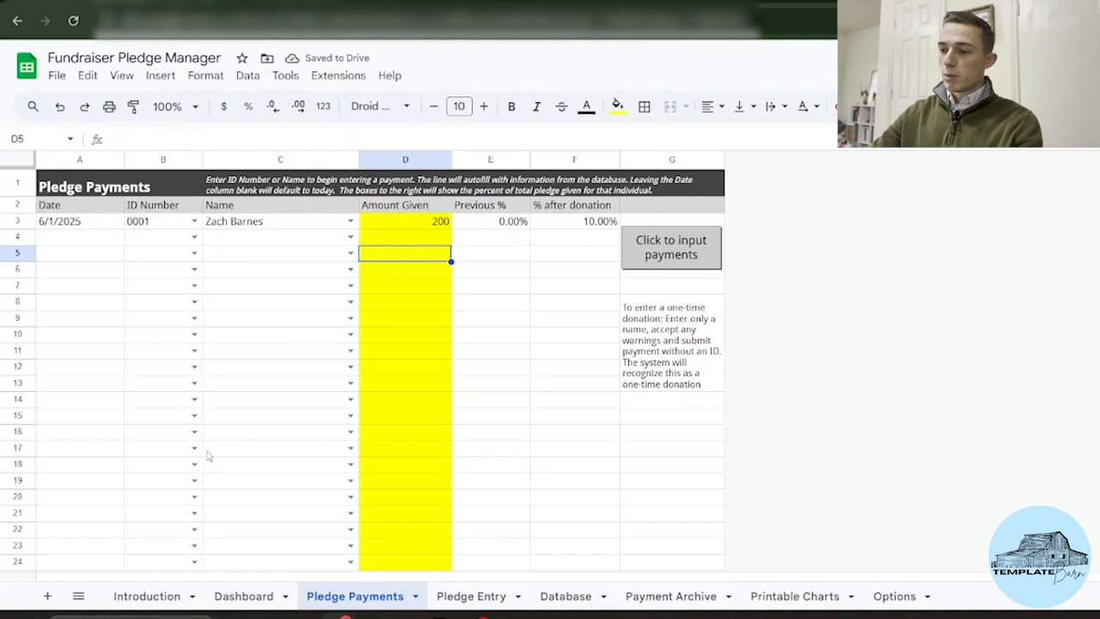
click(679, 256)
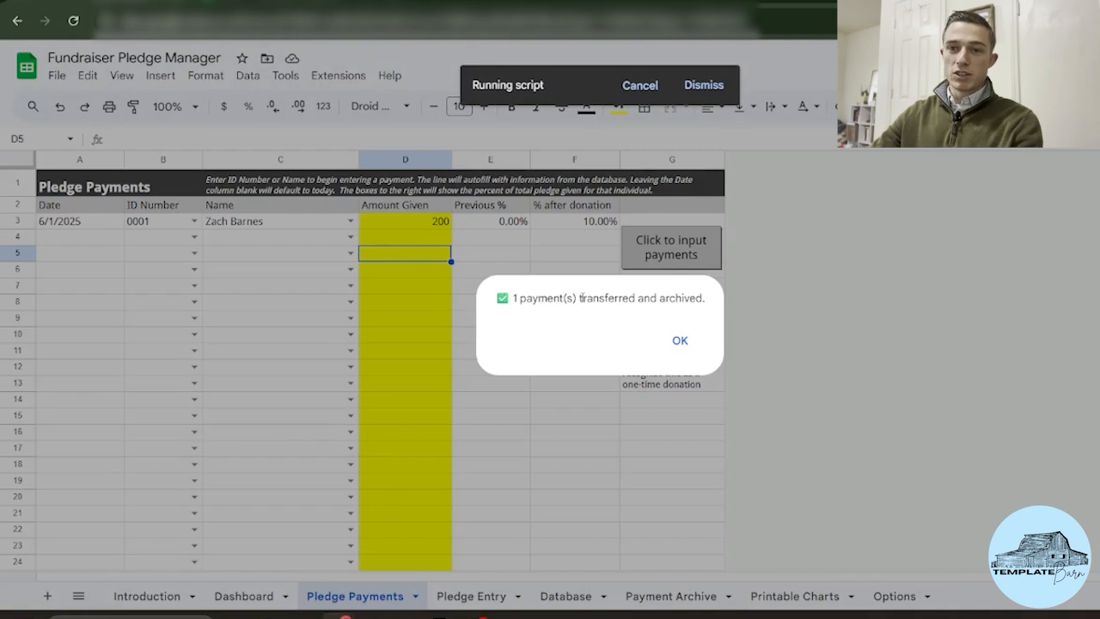
click(687, 348)
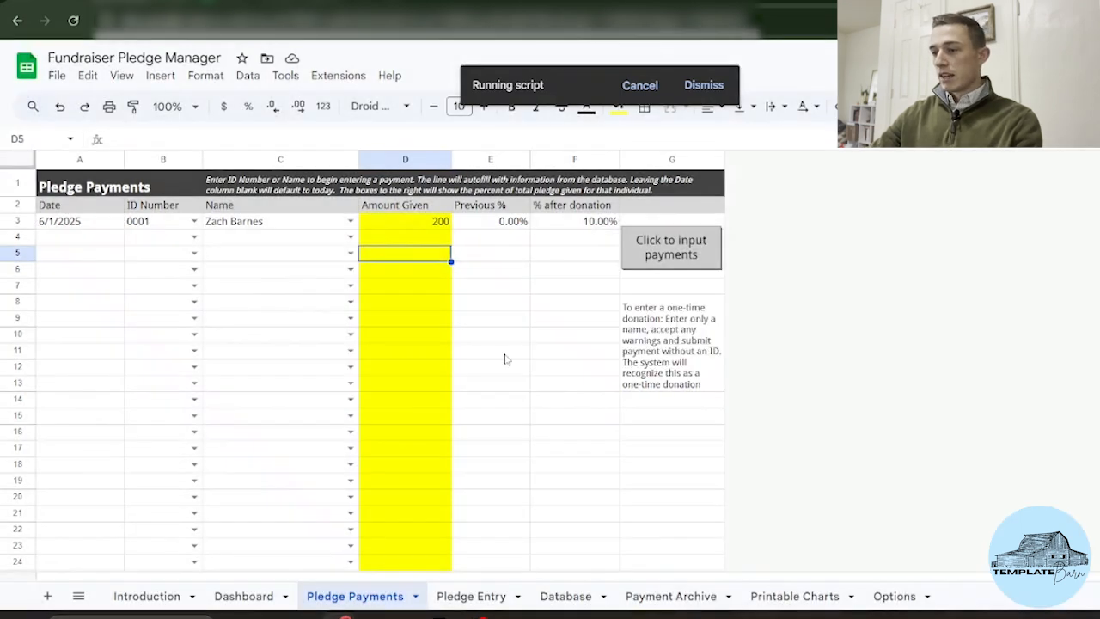
click(646, 594)
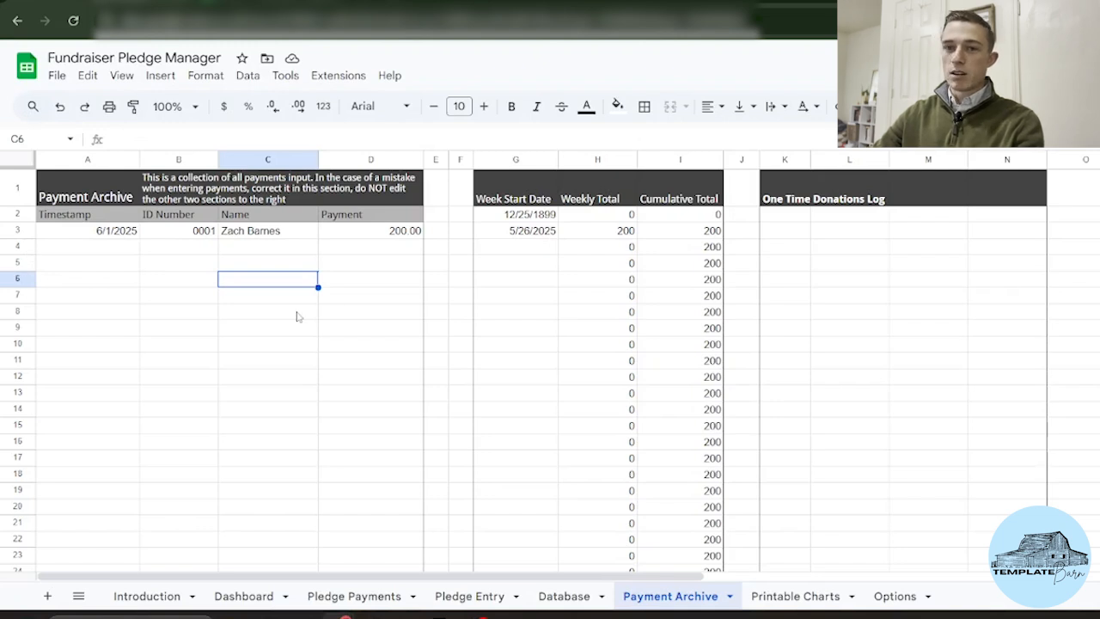
Step: Review the archived 200 payment, then switch to the Options sheet
scroll(296, 316, down, 1)
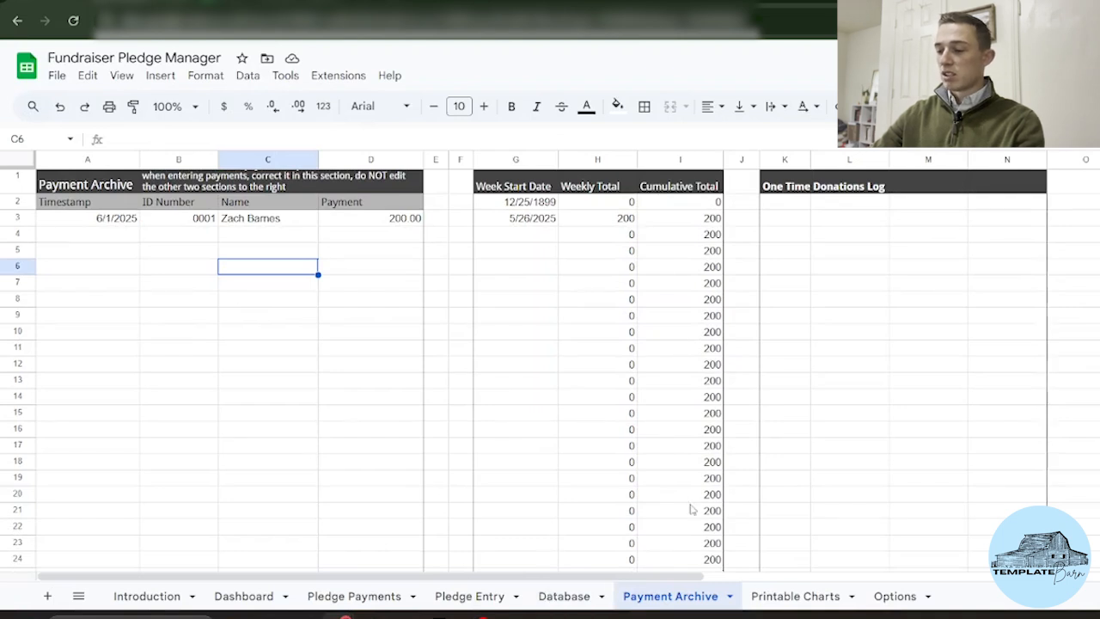
click(897, 605)
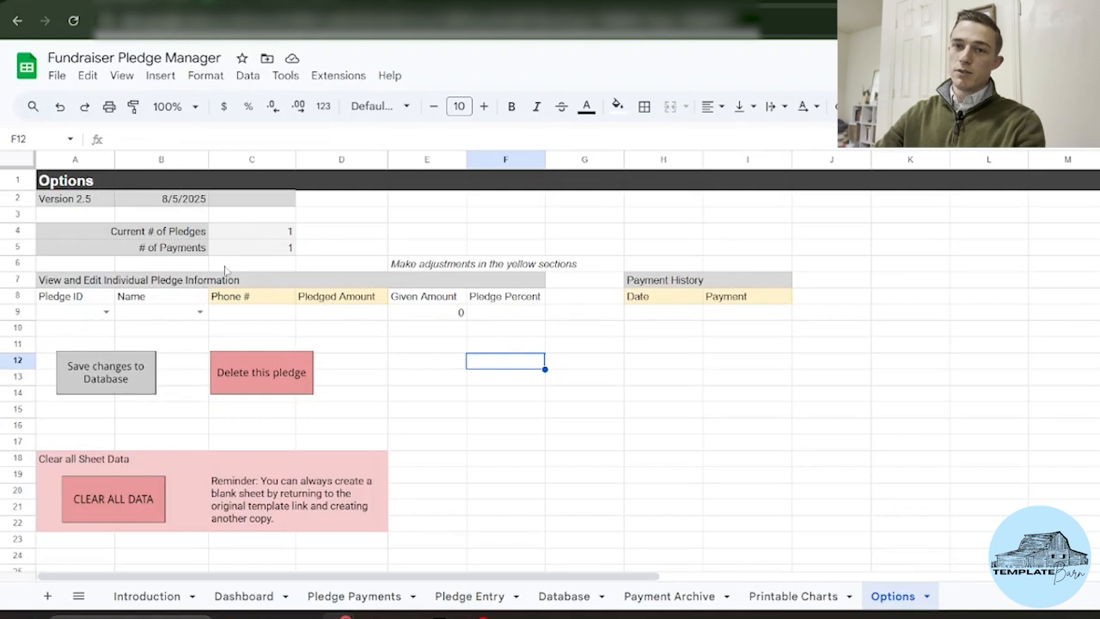
Step: Load pledge 0001 on Options and change its 200 payment to 100
click(105, 311)
click(74, 332)
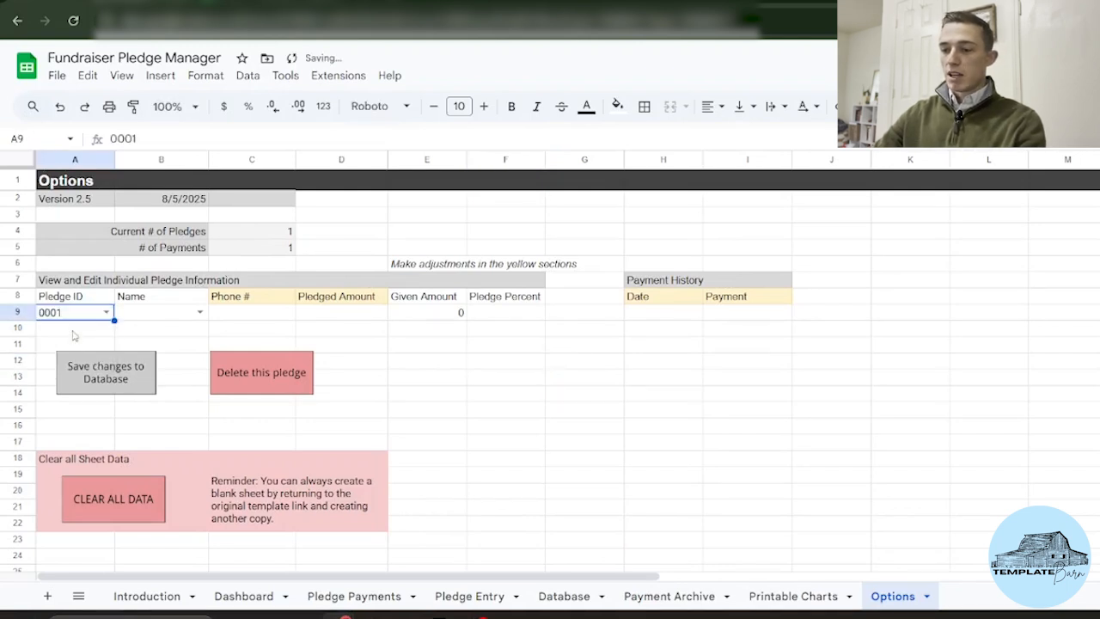
click(331, 384)
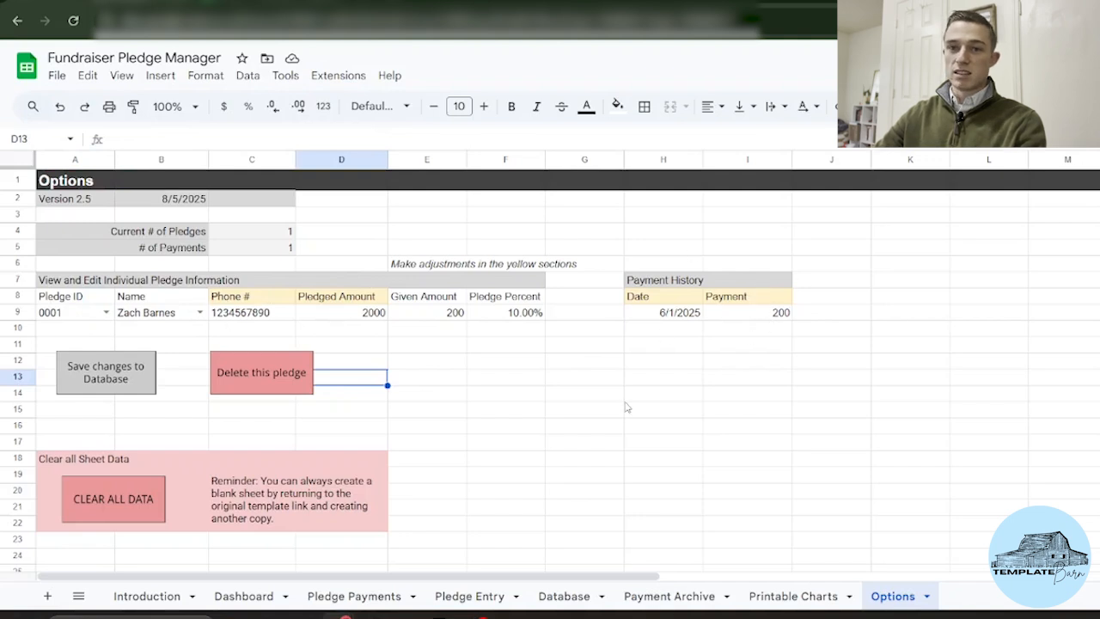
click(757, 316)
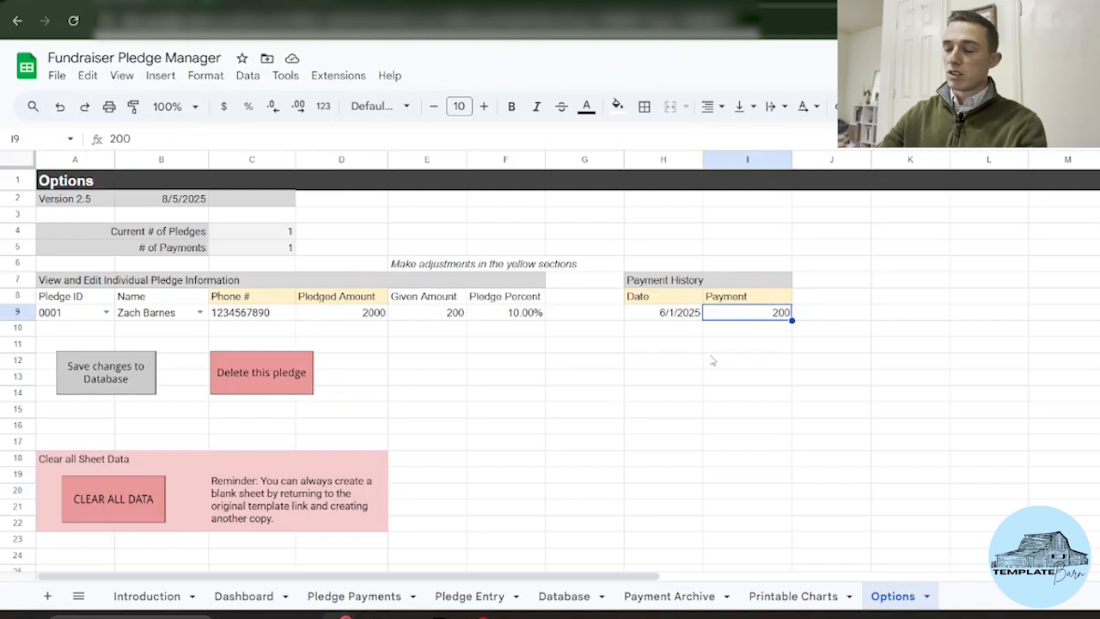
text(100)
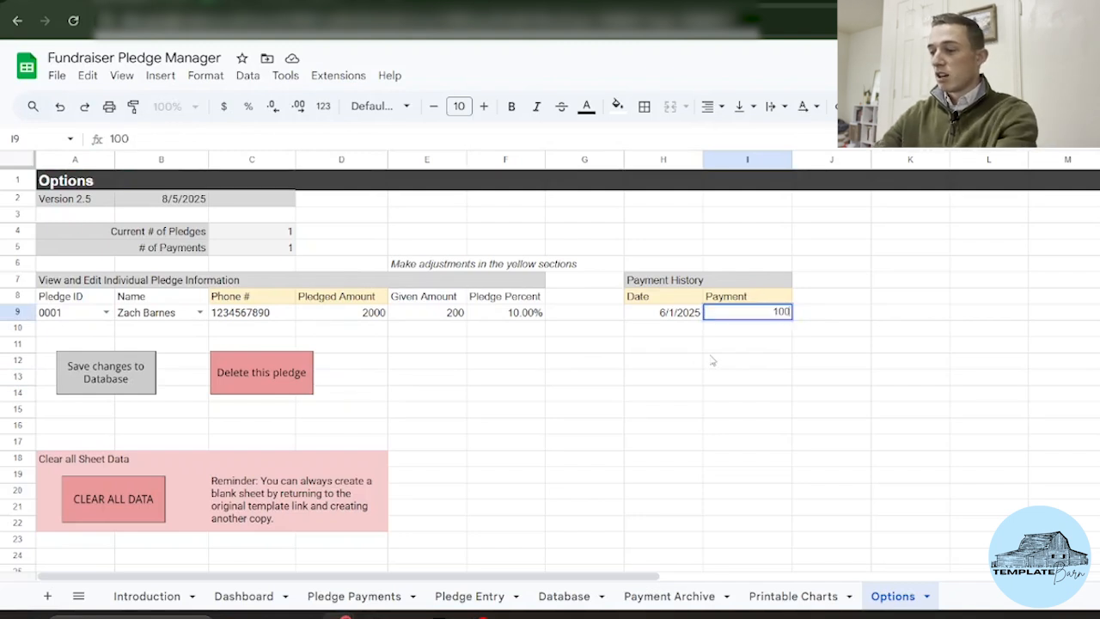
key(Return)
Step: Replace the phone number, set Pledged Amount to 2500, and save changes to the Database
click(272, 317)
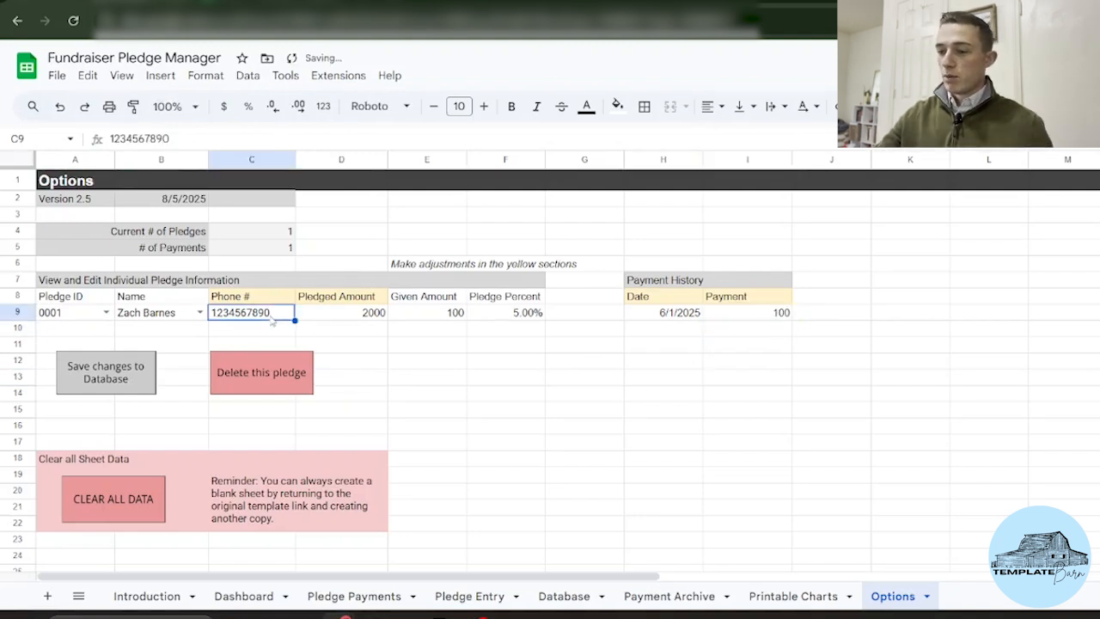
text(09876)
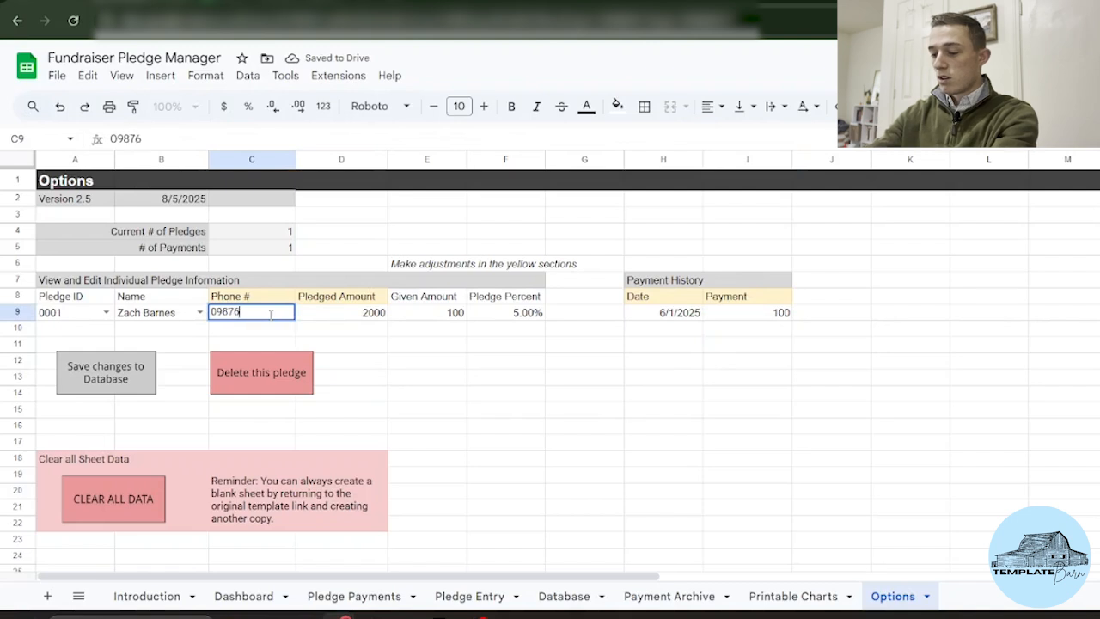
text(54321)
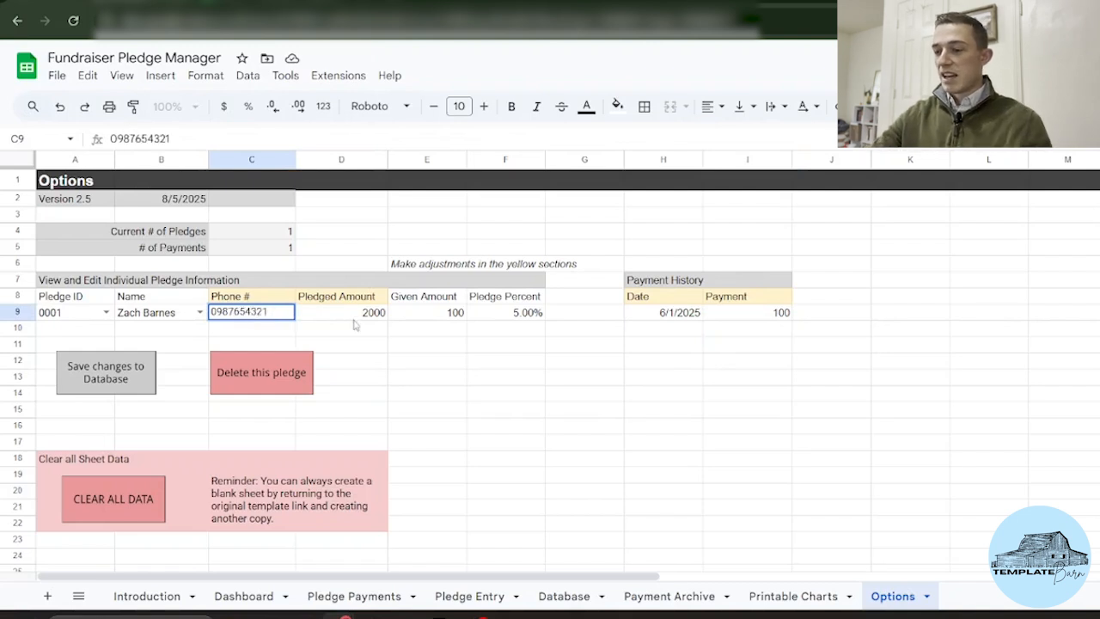
click(356, 322)
click(355, 314)
text(2)
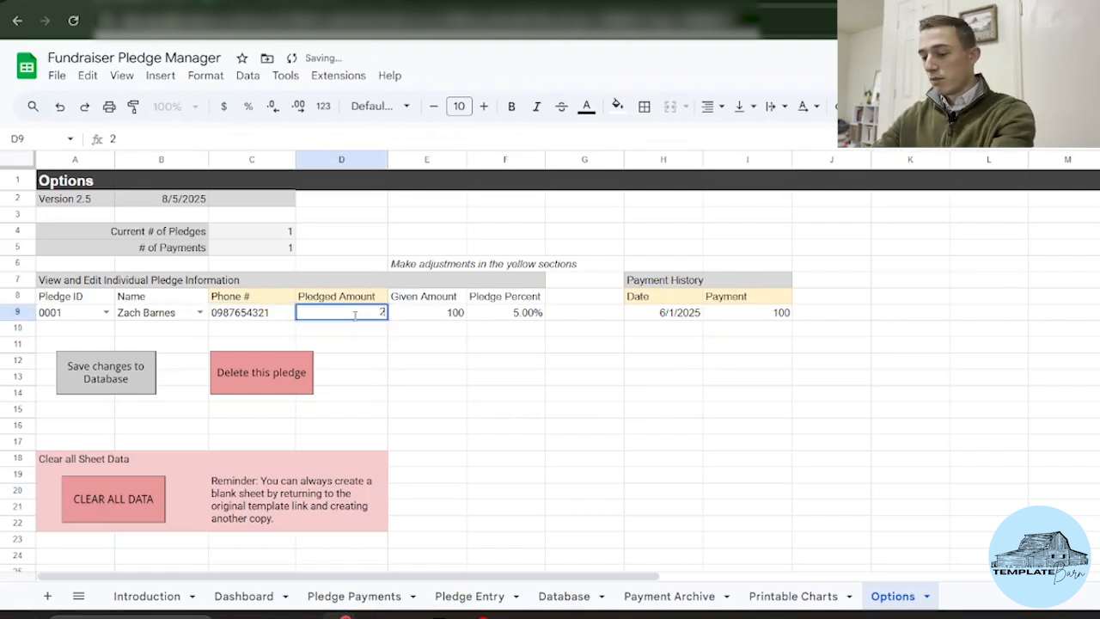
text(400)
click(357, 323)
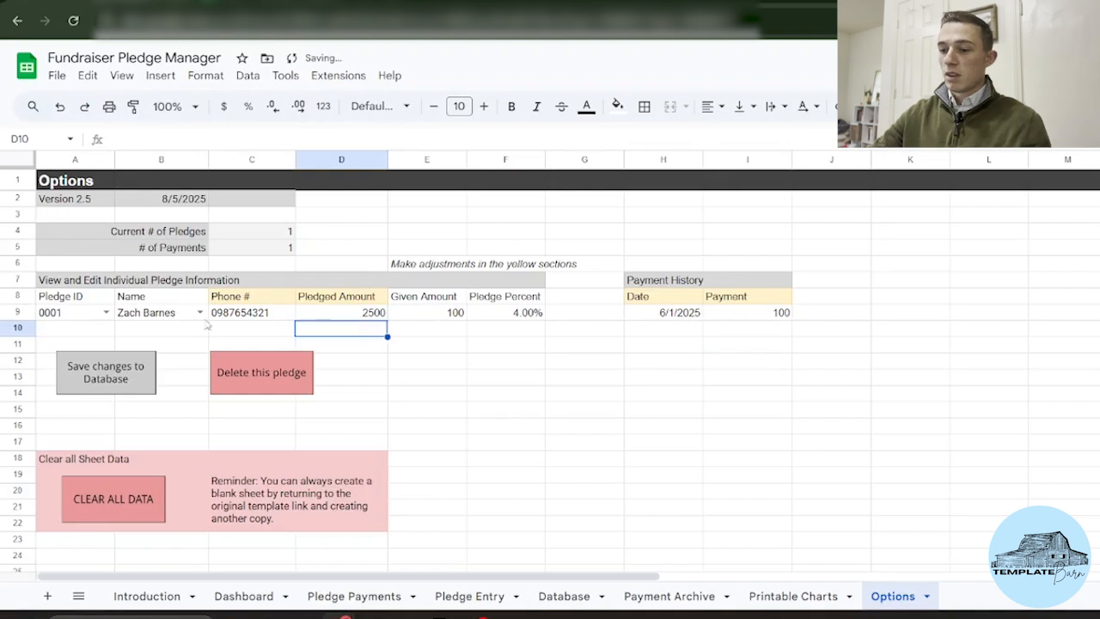
click(128, 362)
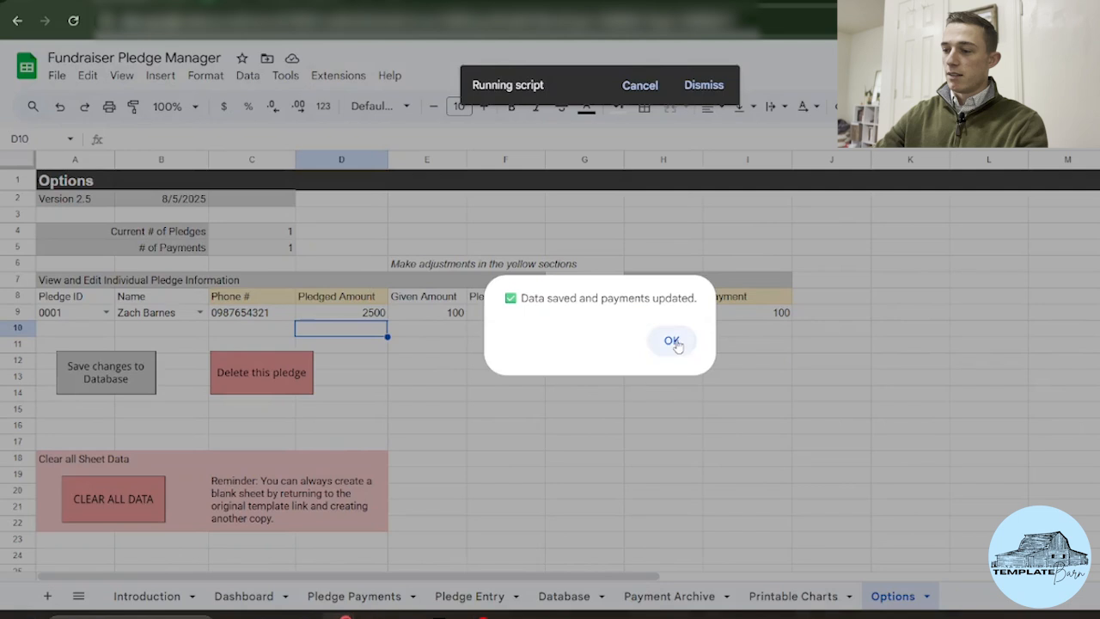
Step: Dismiss the data-saved message and switch to the Dashboard sheet
click(674, 342)
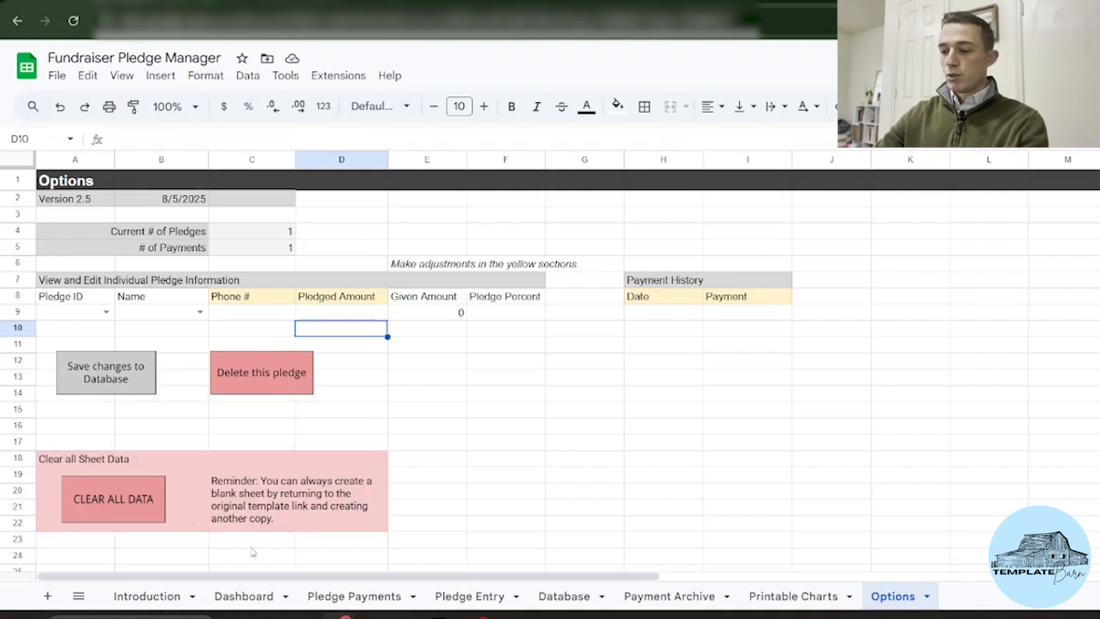
click(244, 596)
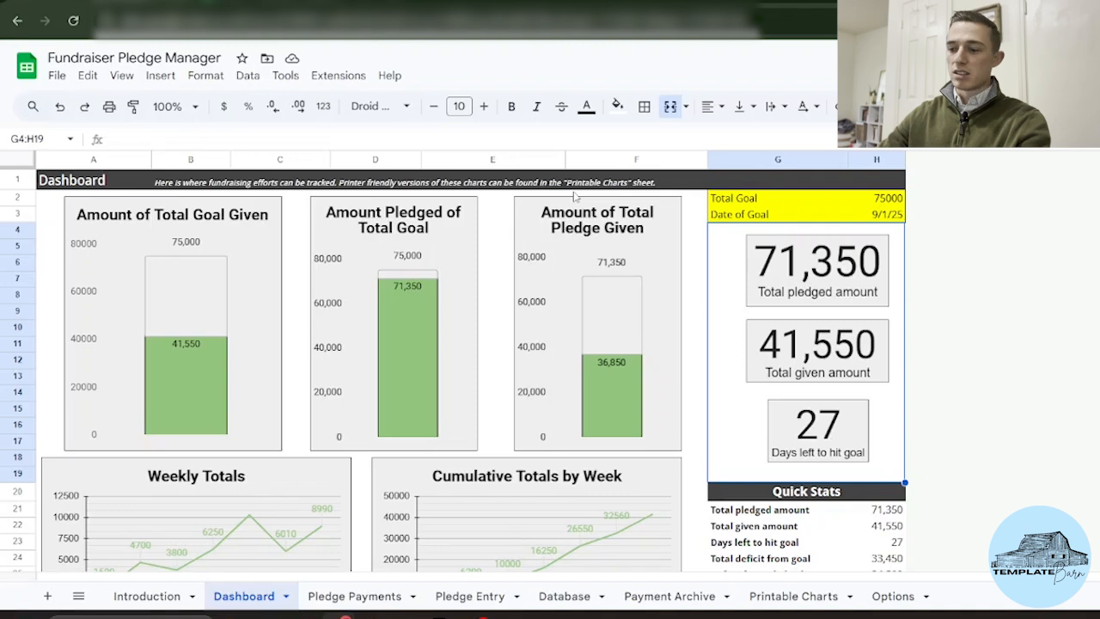
click(352, 597)
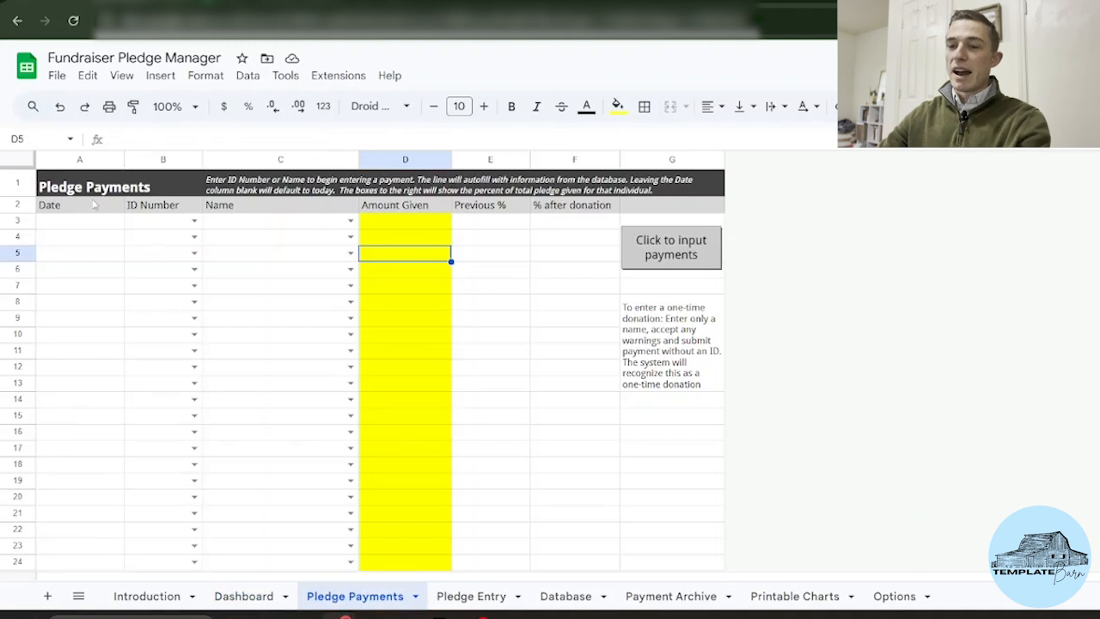
click(256, 224)
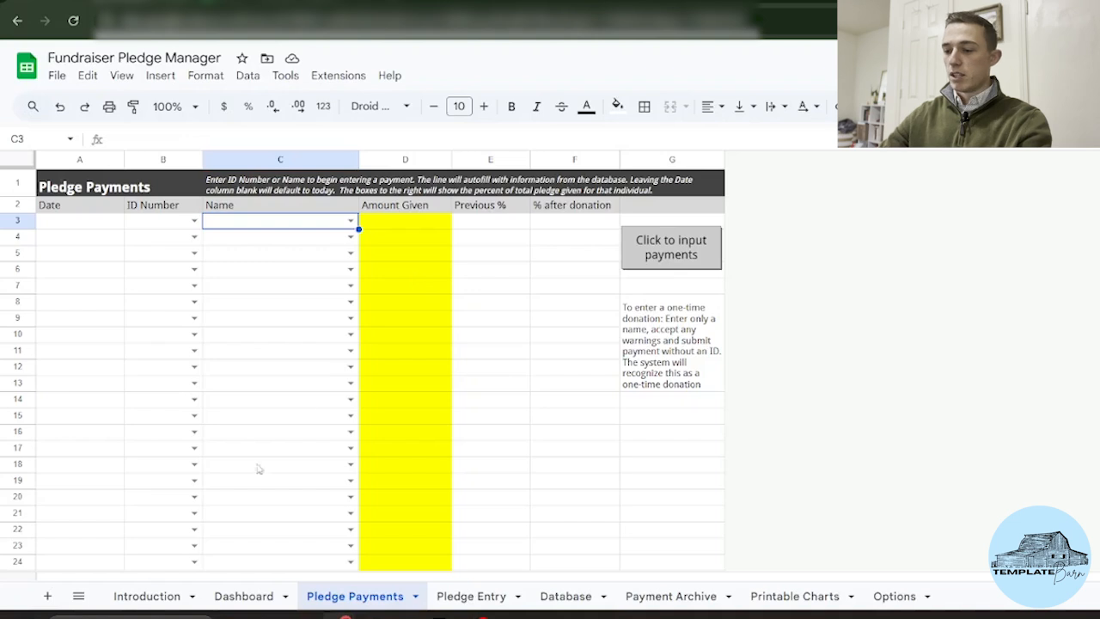
click(237, 596)
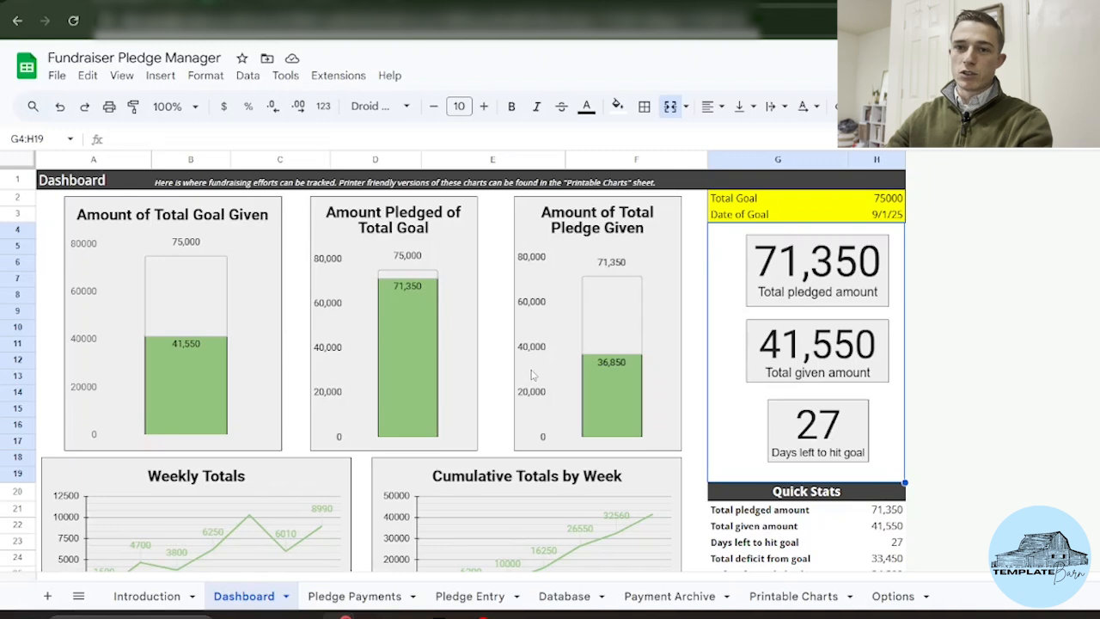
Step: Scroll down the Dashboard past the goal charts to the per-individual pledge percentage bar chart
scroll(710, 245, down, 1)
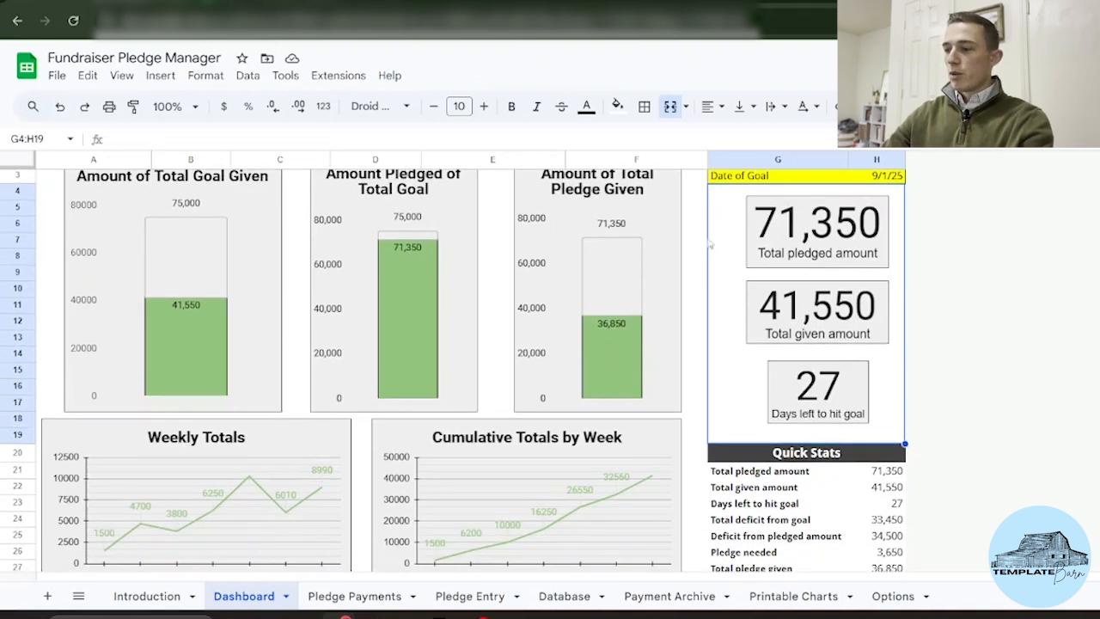
scroll(746, 344, up, 1)
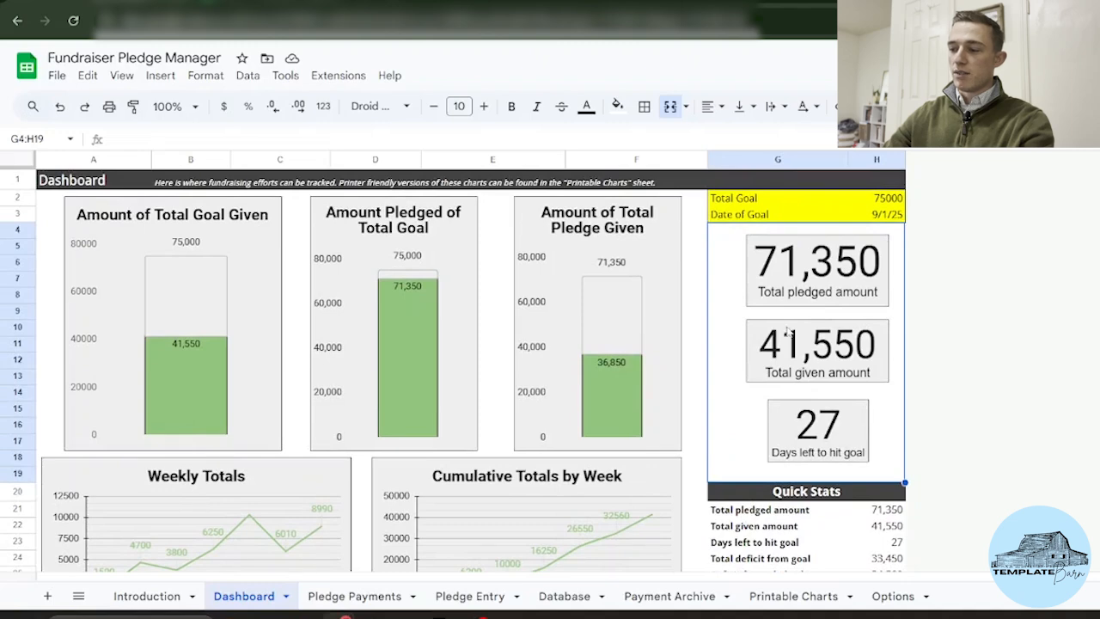
scroll(786, 333, down, 2)
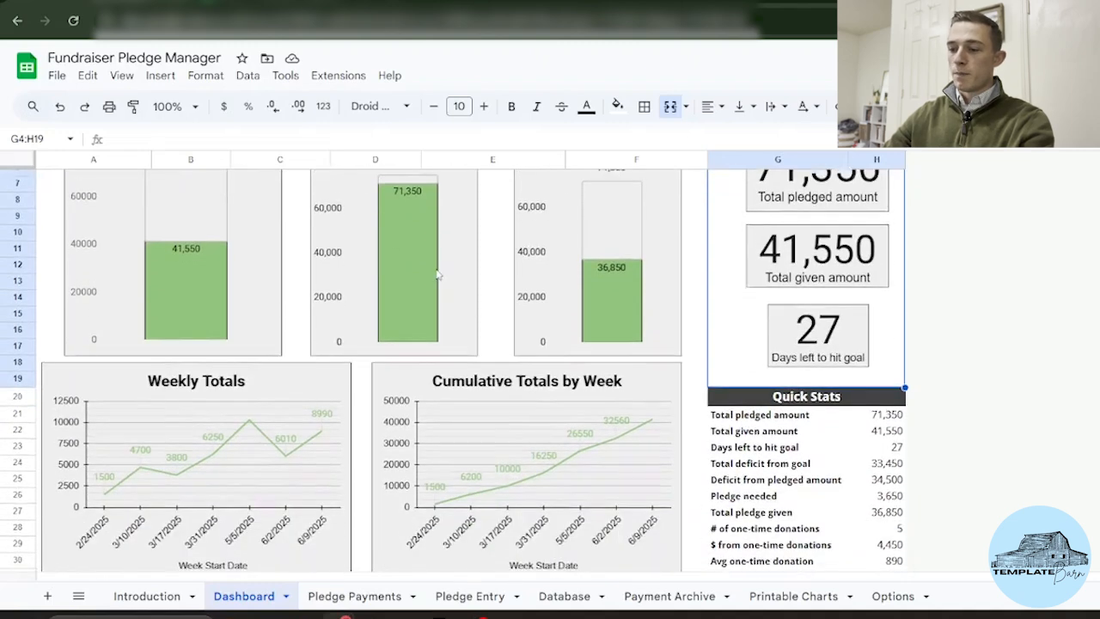
scroll(778, 391, down, 3)
scroll(290, 241, down, 1)
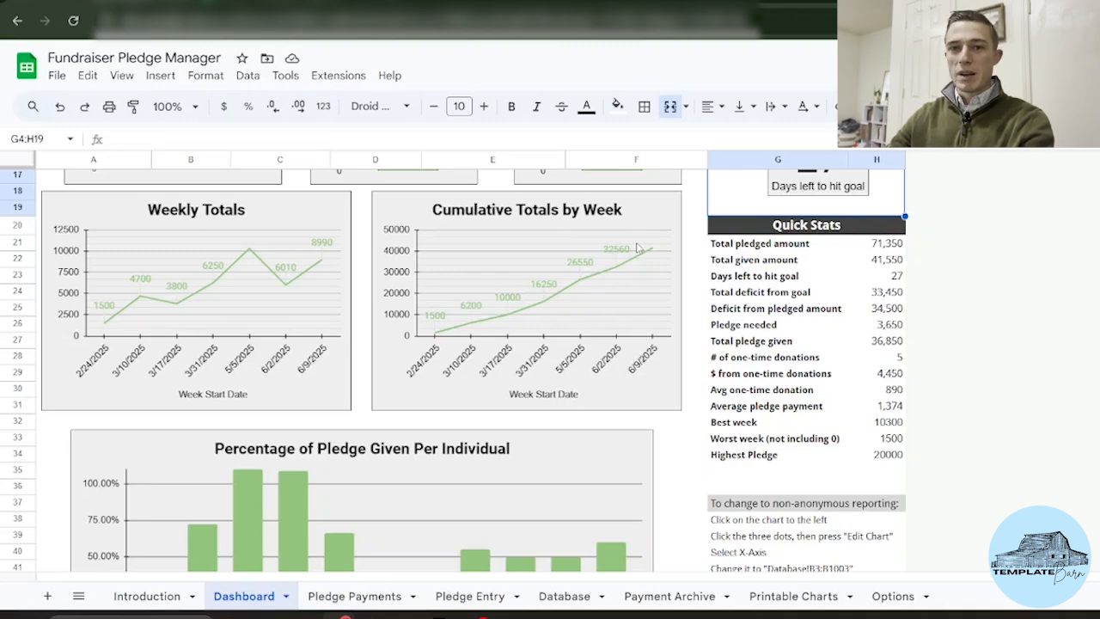
scroll(637, 248, down, 2)
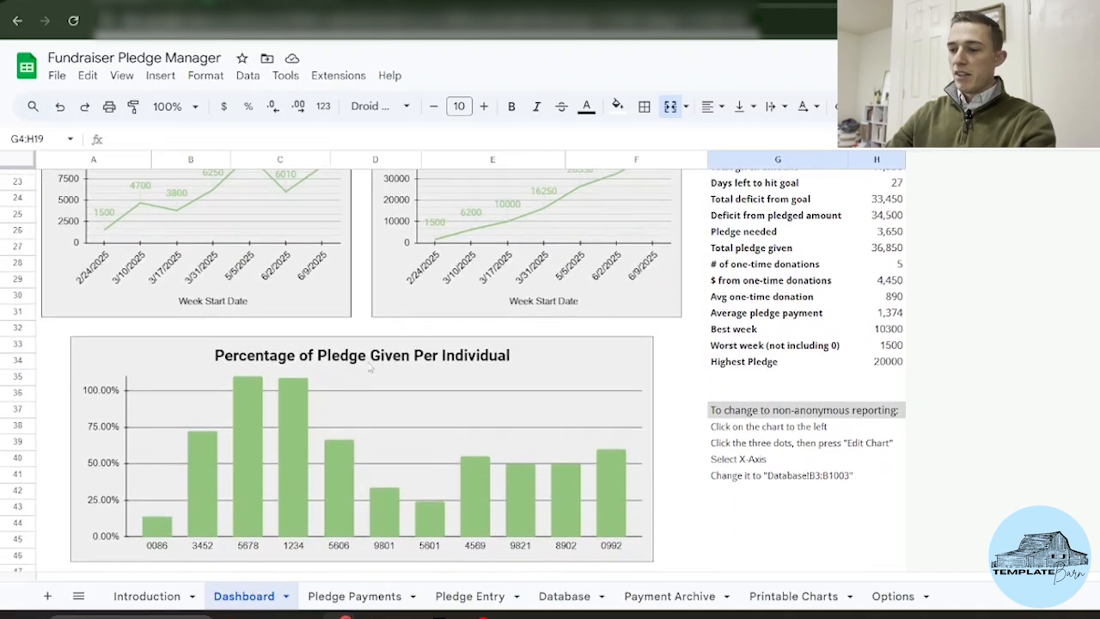
scroll(262, 411, down, 1)
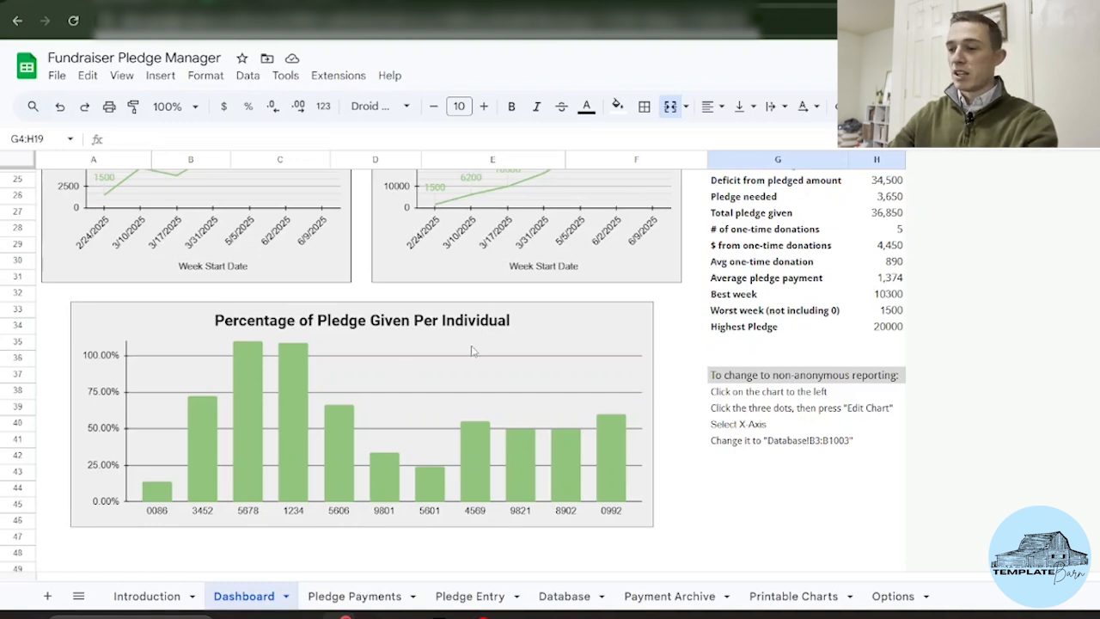
click(632, 348)
click(641, 316)
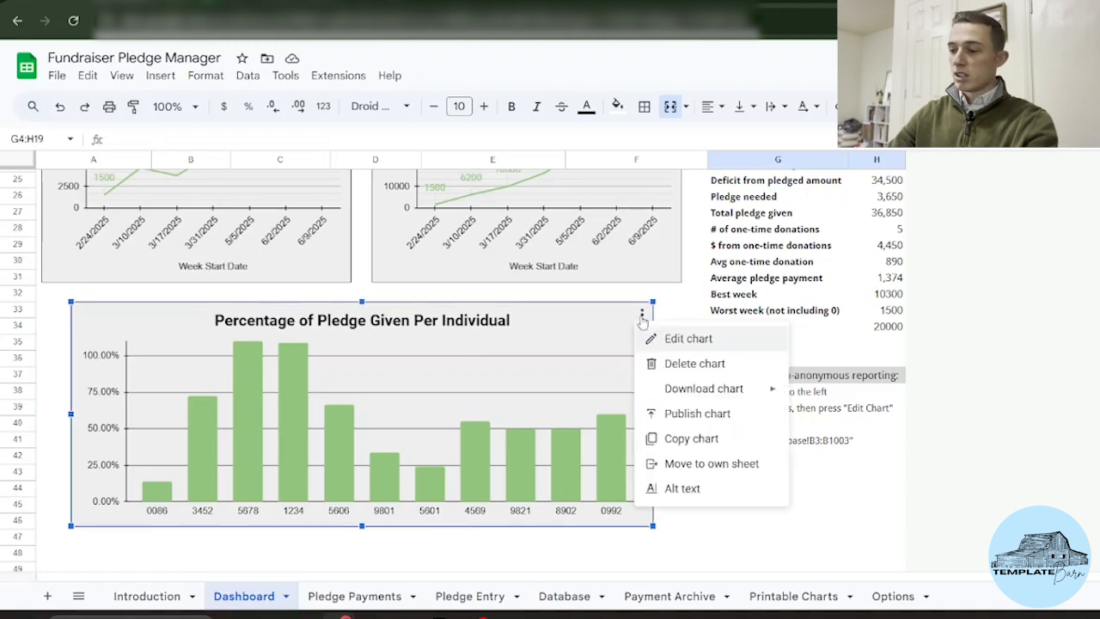
click(706, 338)
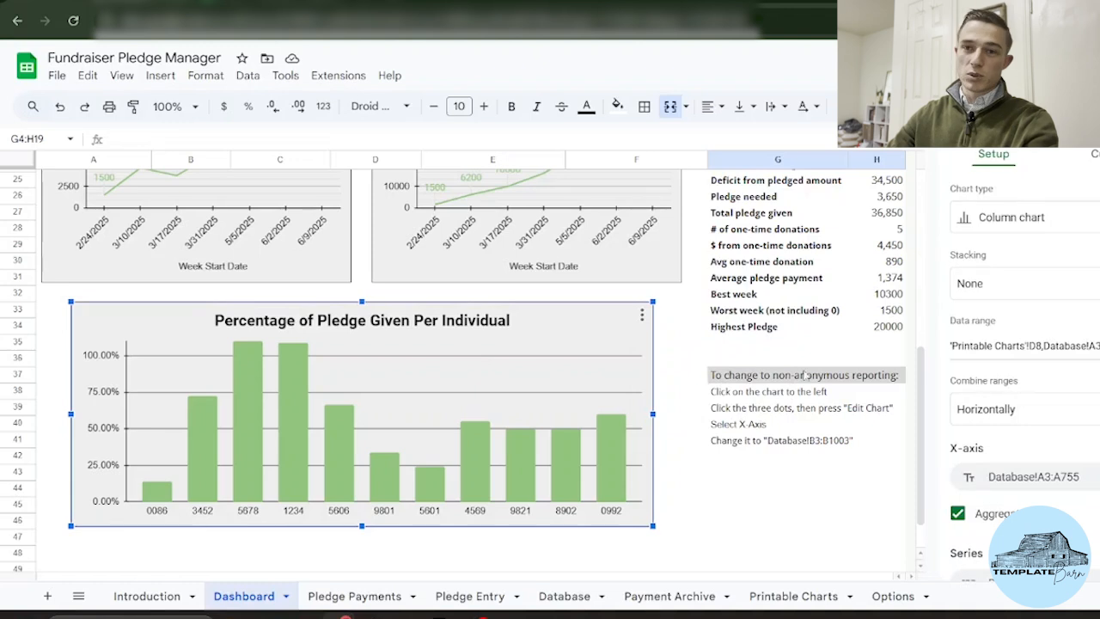
scroll(989, 415, down, 2)
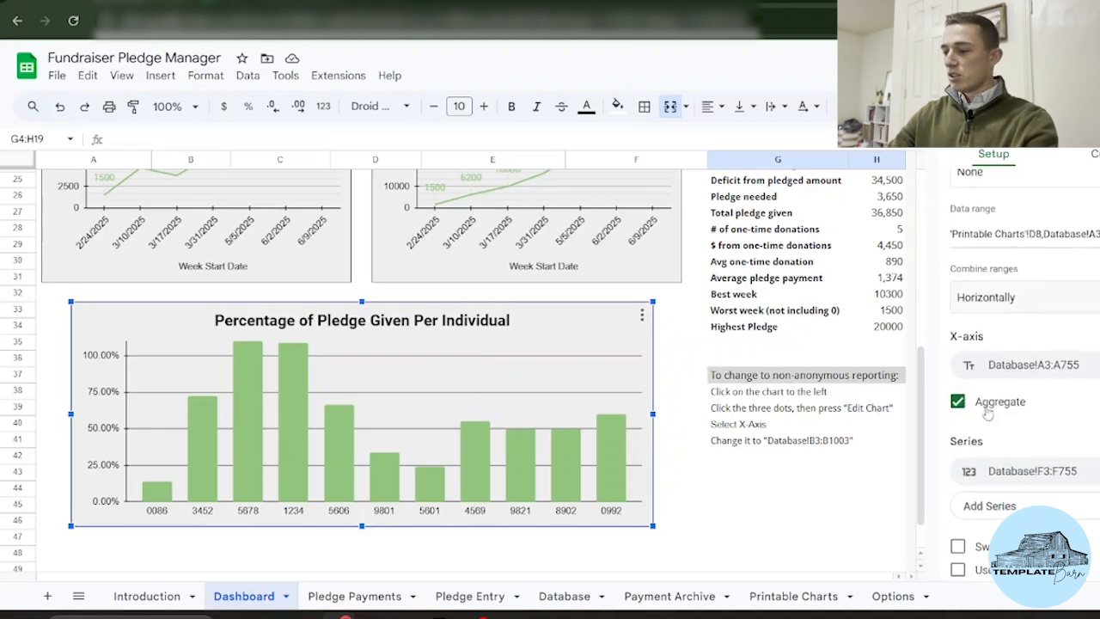
click(1043, 378)
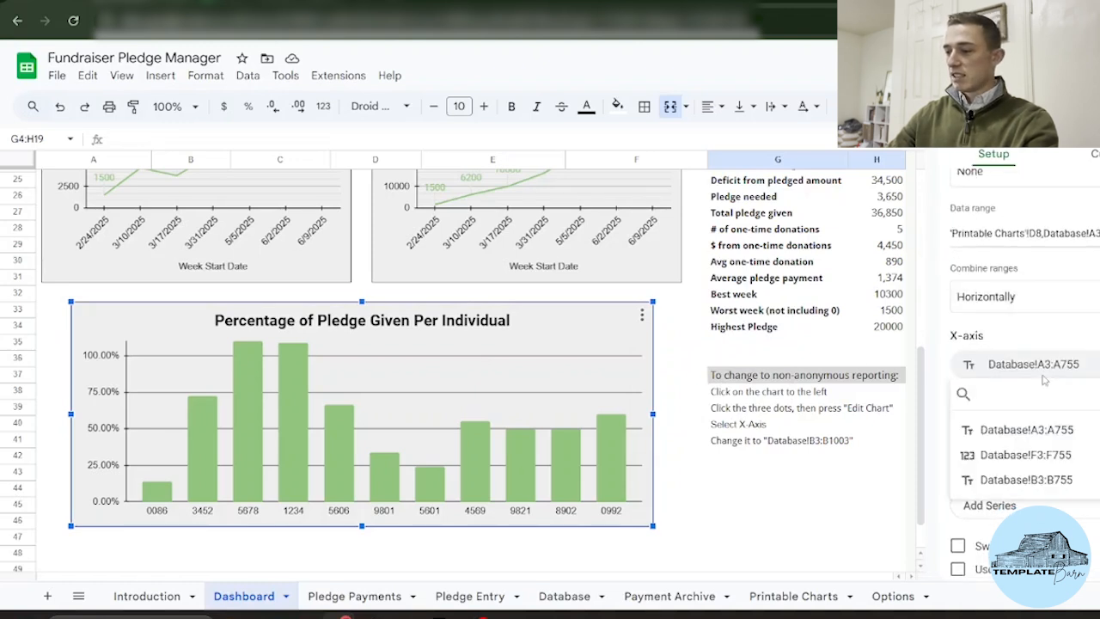
click(1016, 487)
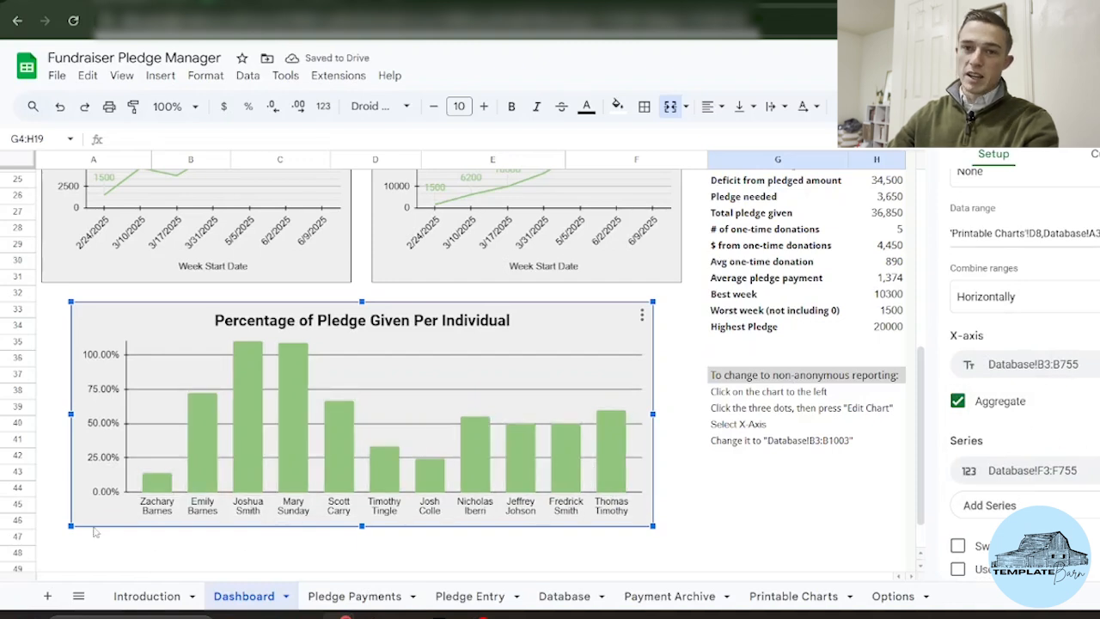
click(1049, 364)
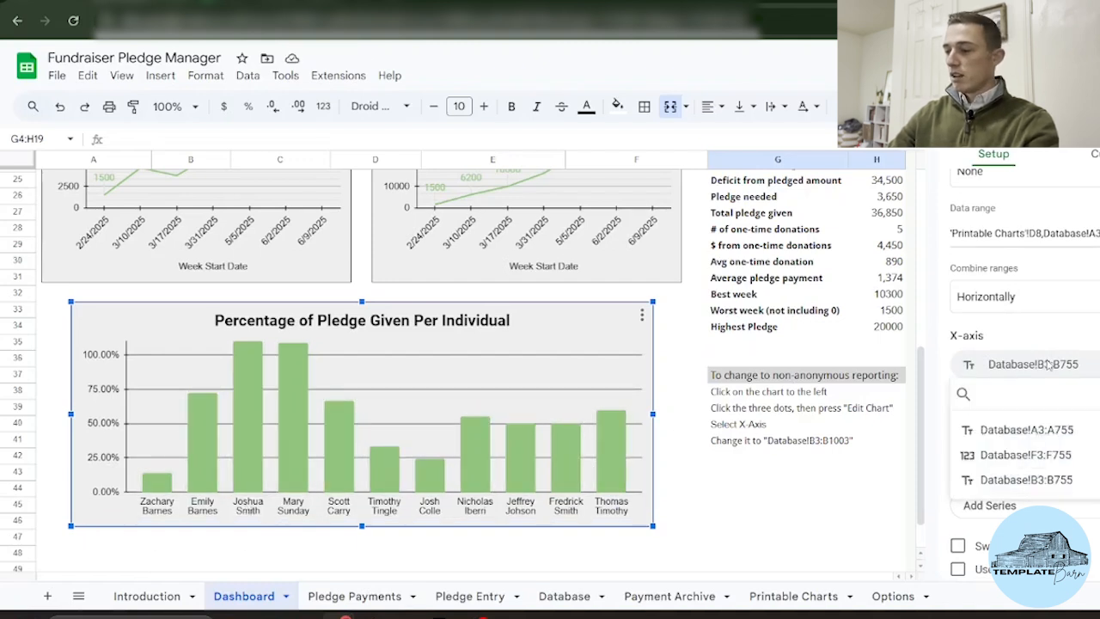
click(1027, 430)
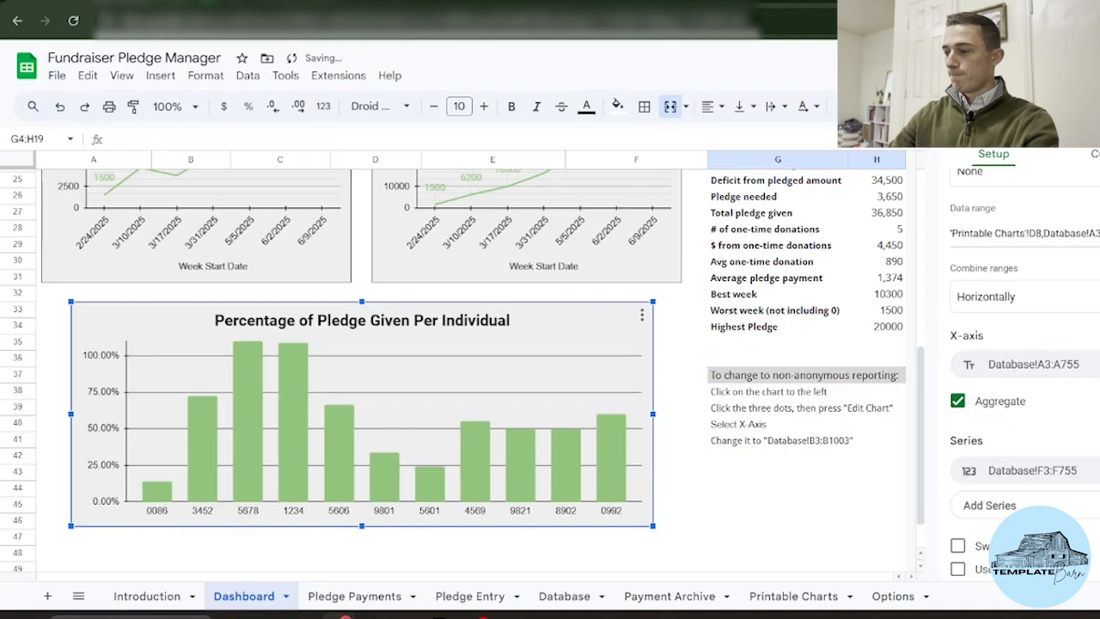
click(1093, 126)
scroll(882, 483, up, 2)
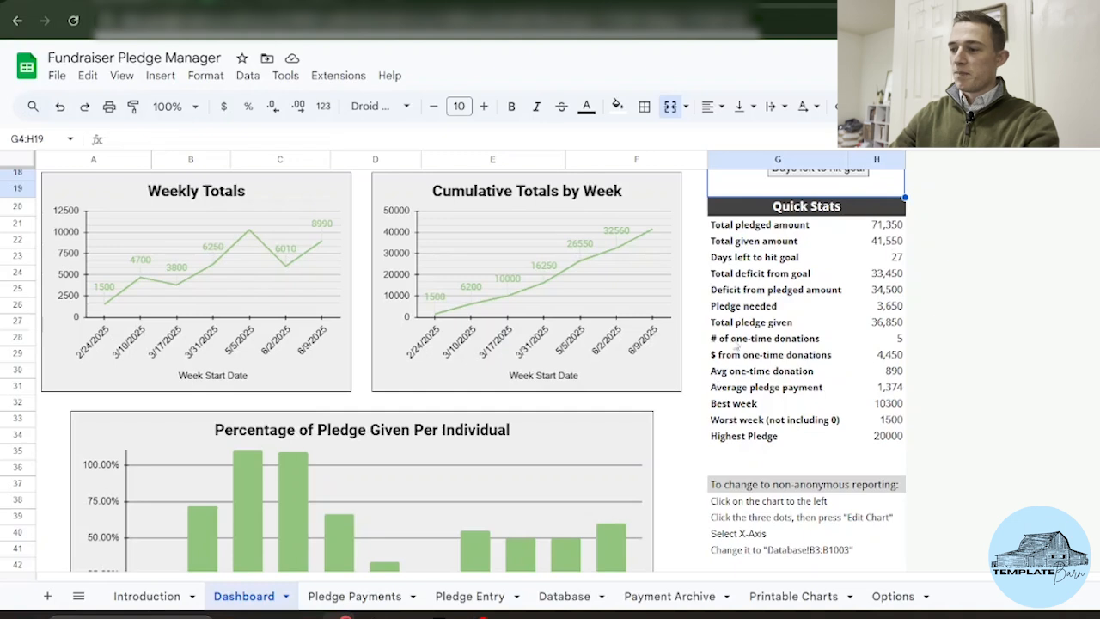
scroll(722, 348, up, 1)
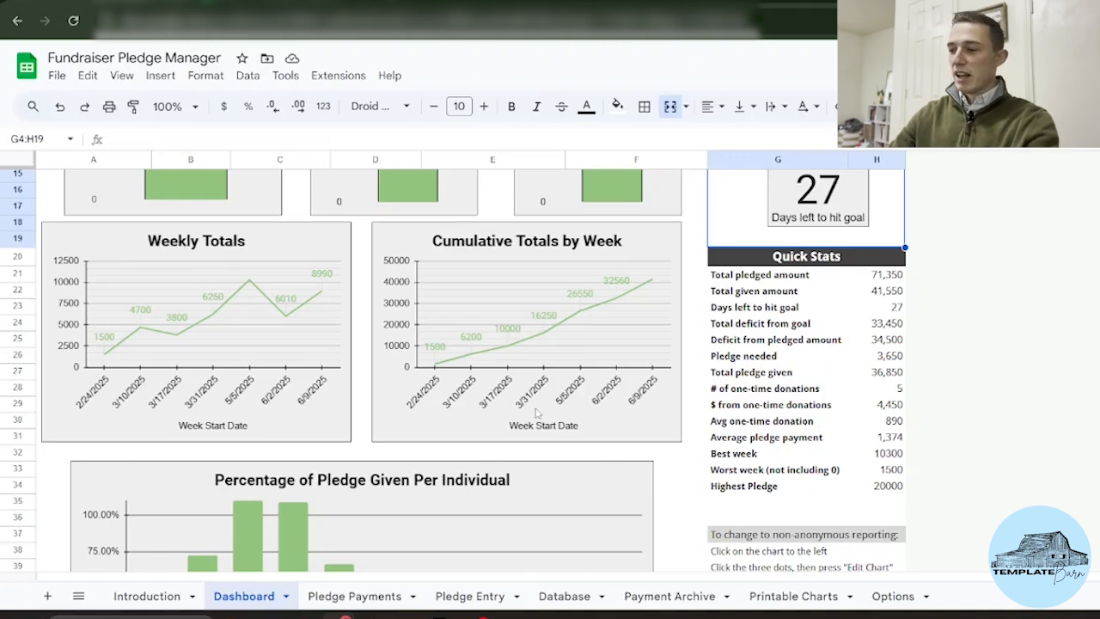
scroll(756, 392, up, 2)
scroll(756, 392, up, 3)
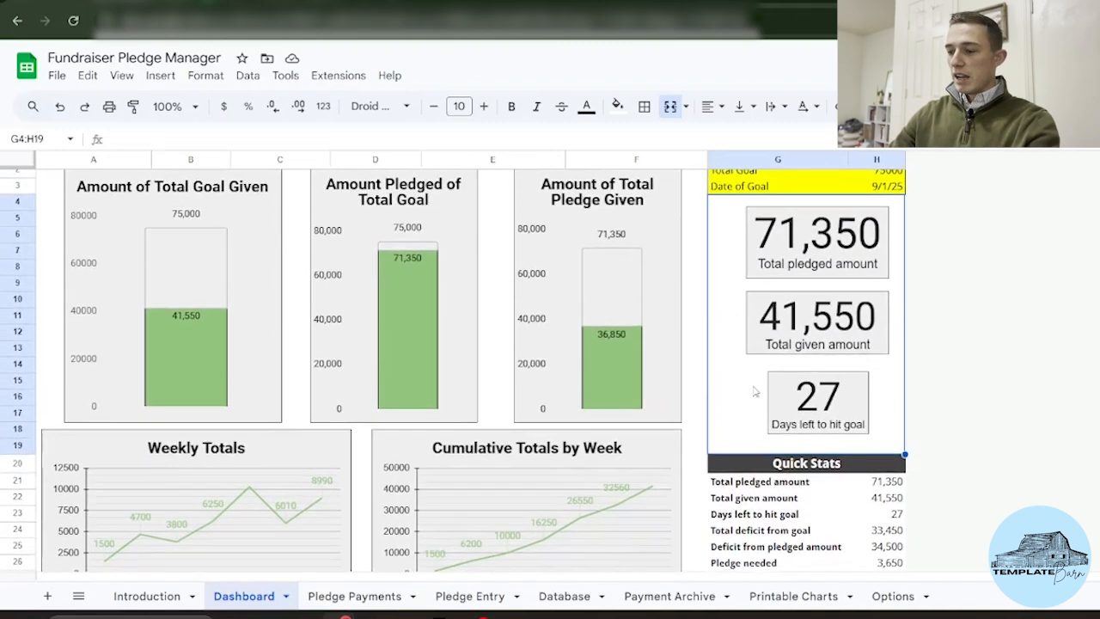
scroll(244, 366, down, 1)
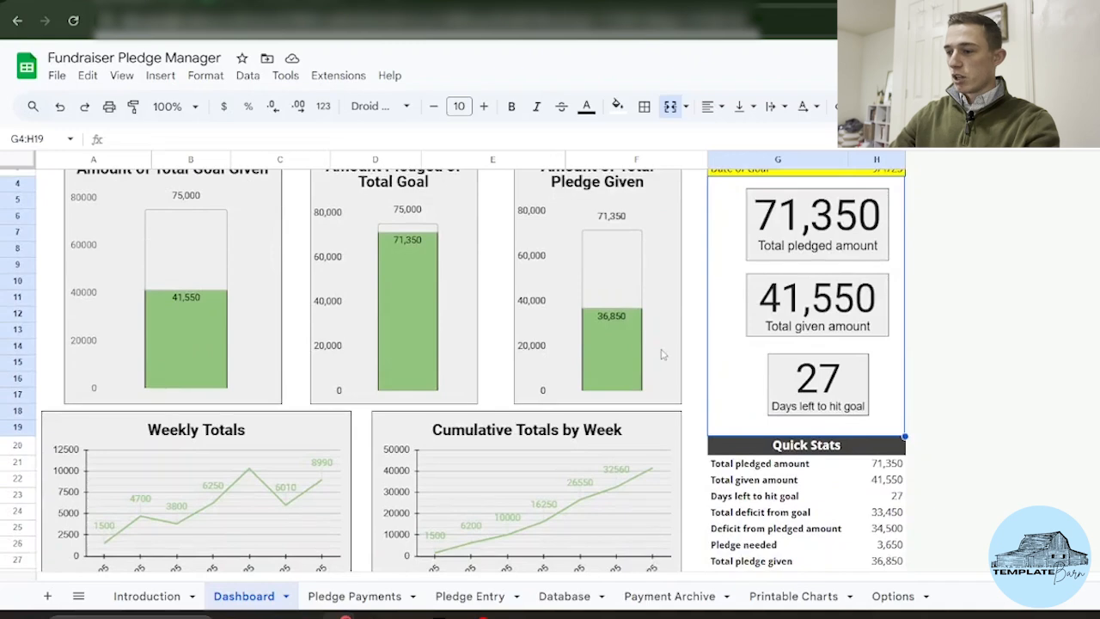
scroll(660, 350, down, 2)
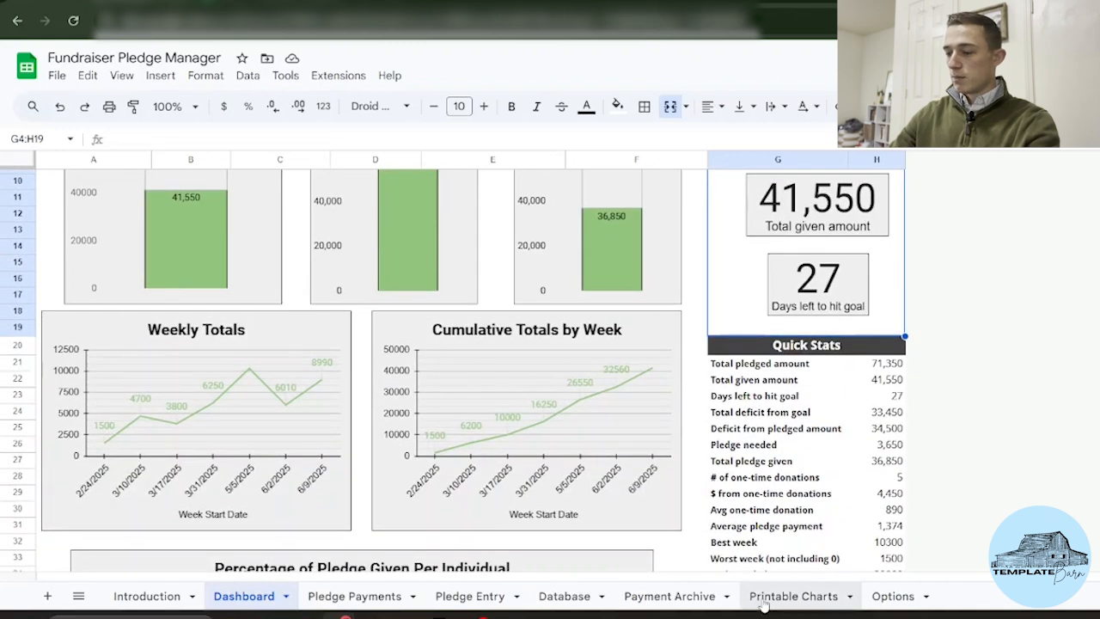
Step: Browse the Printable Charts sheet's charts and open its print settings
click(764, 599)
scroll(277, 405, down, 1)
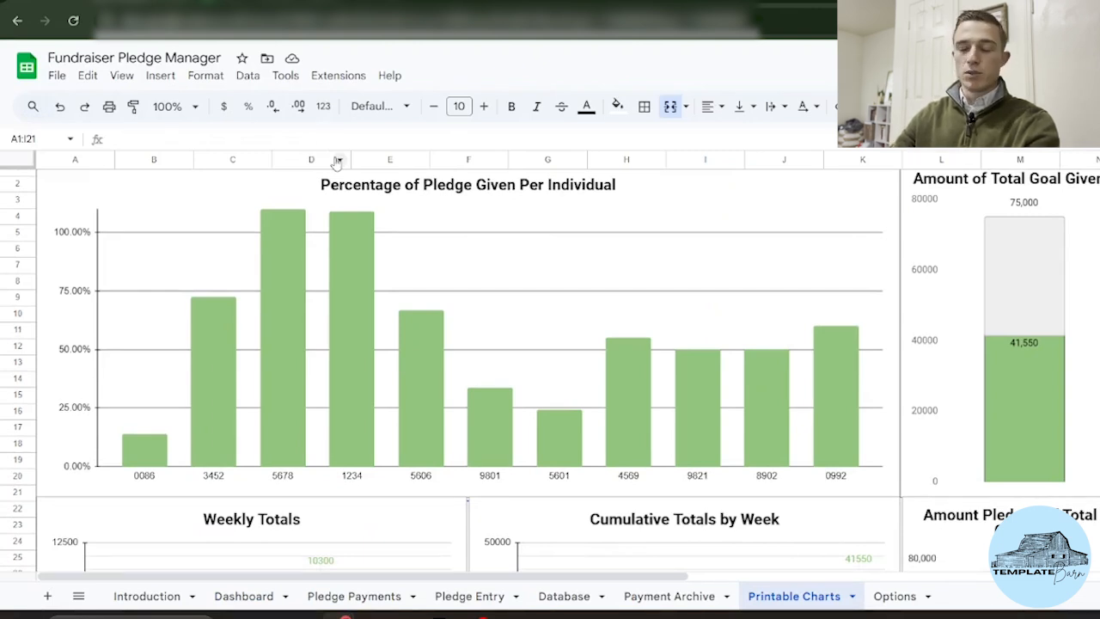
scroll(209, 245, down, 5)
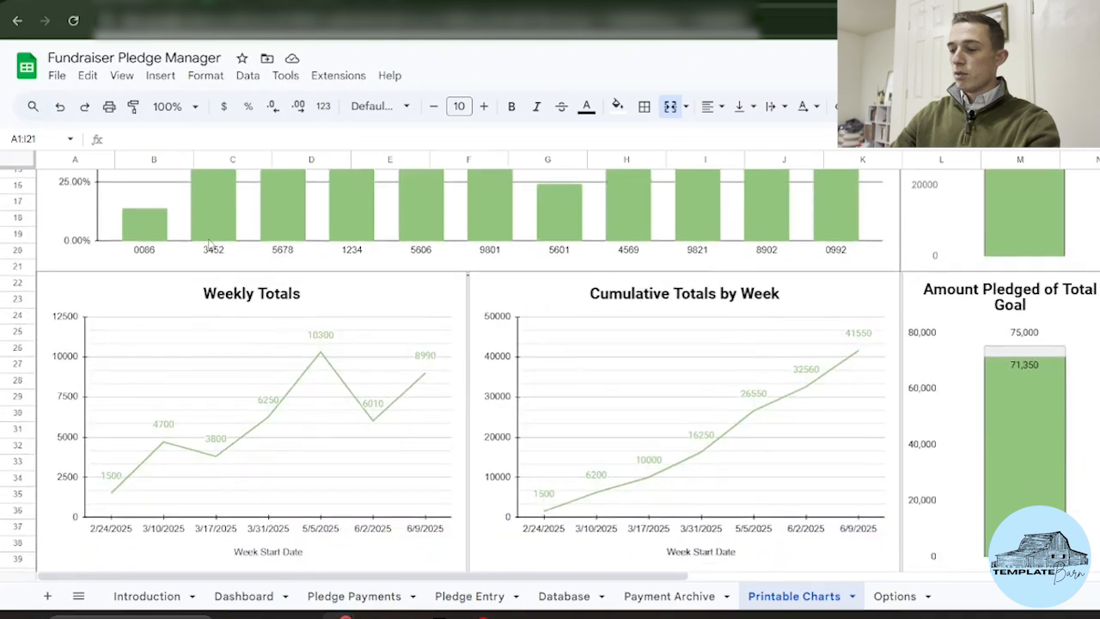
scroll(209, 245, up, 3)
click(109, 106)
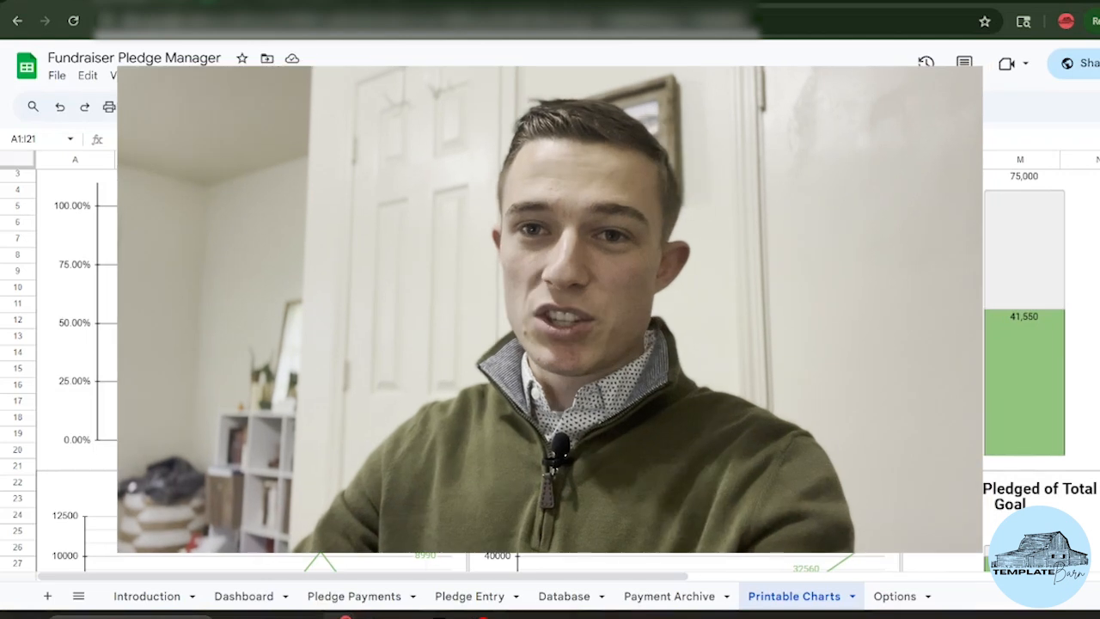
Step: Pass through the Dashboard sheet and return to the Introduction sheet's welcome text and overview
scroll(550, 344, down, 2)
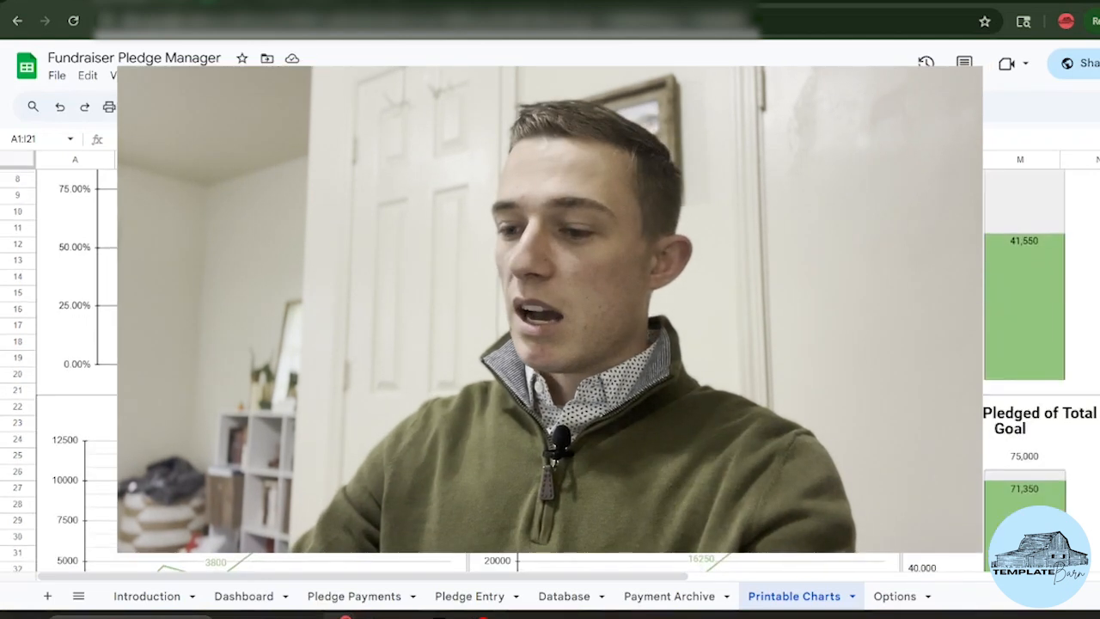
click(243, 595)
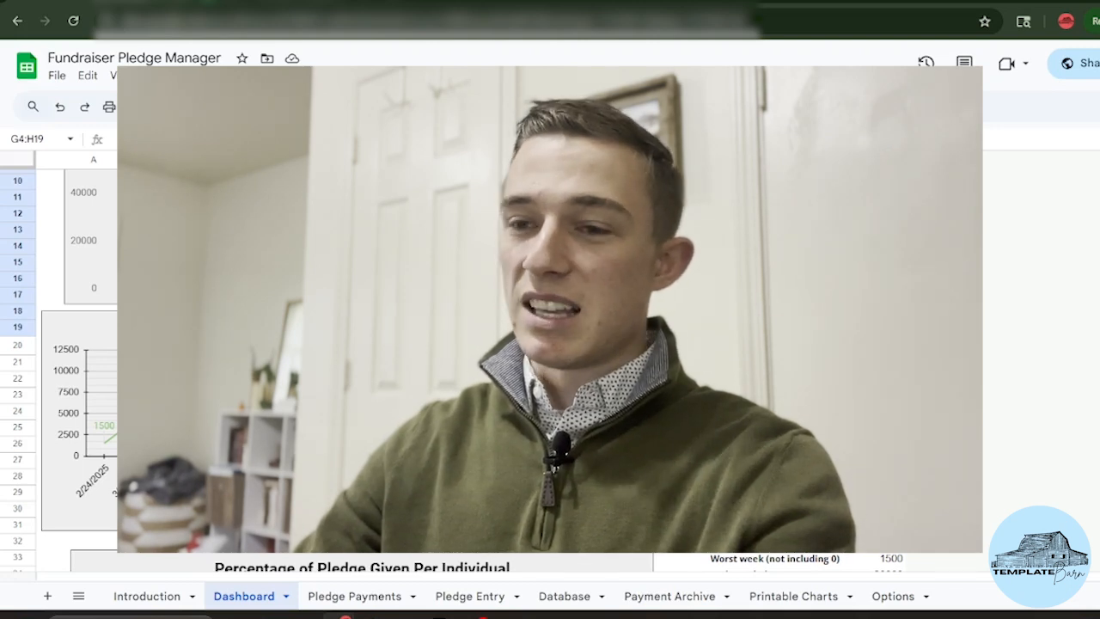
scroll(550, 361, up, 3)
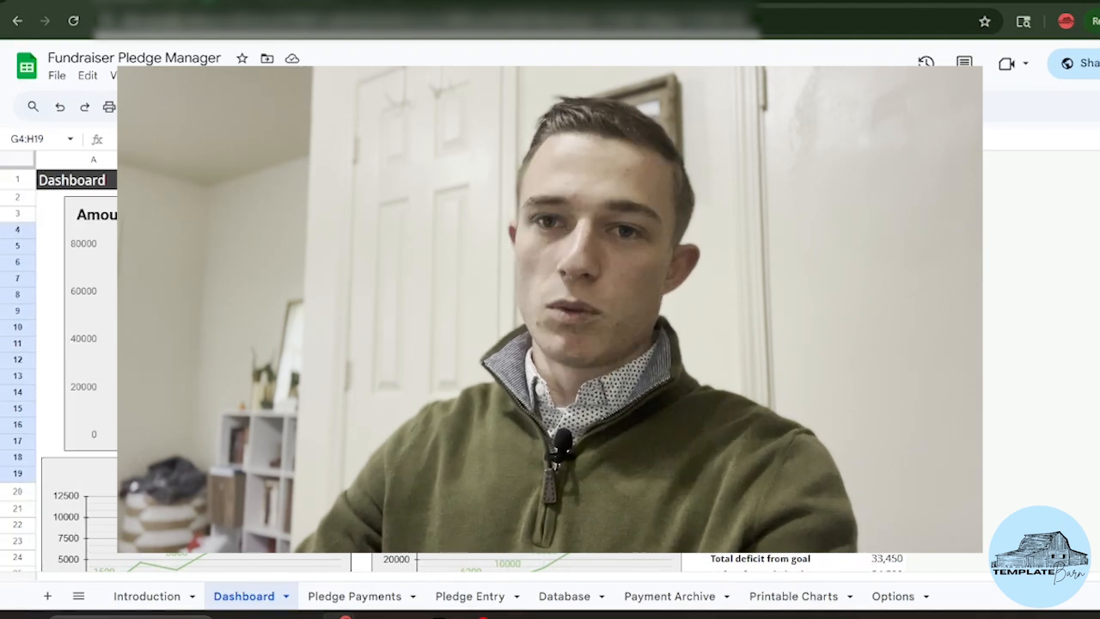
click(147, 599)
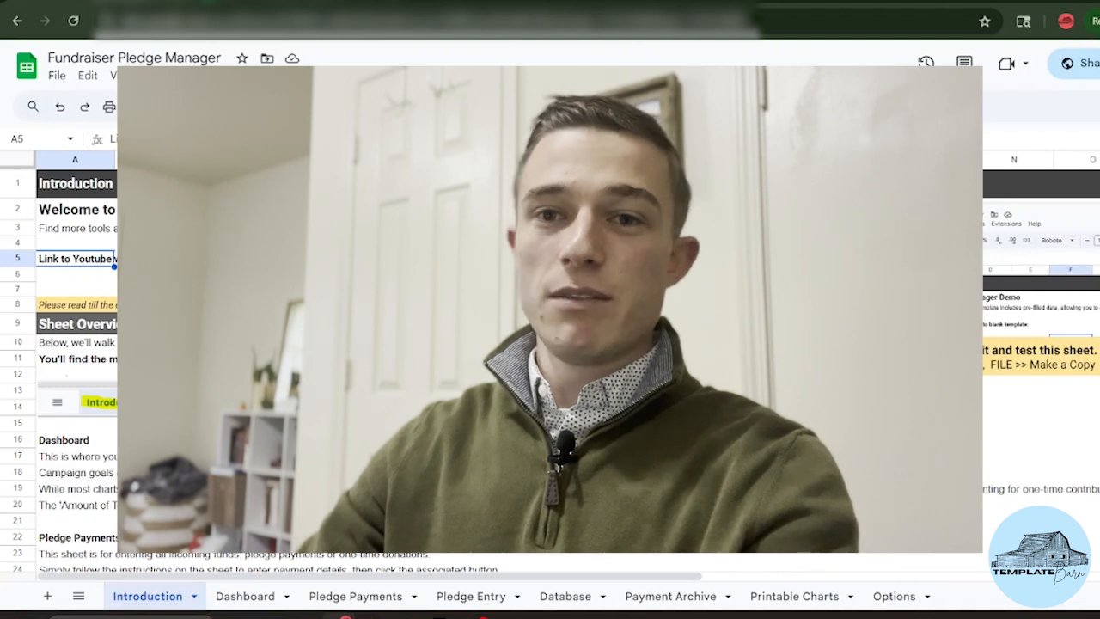